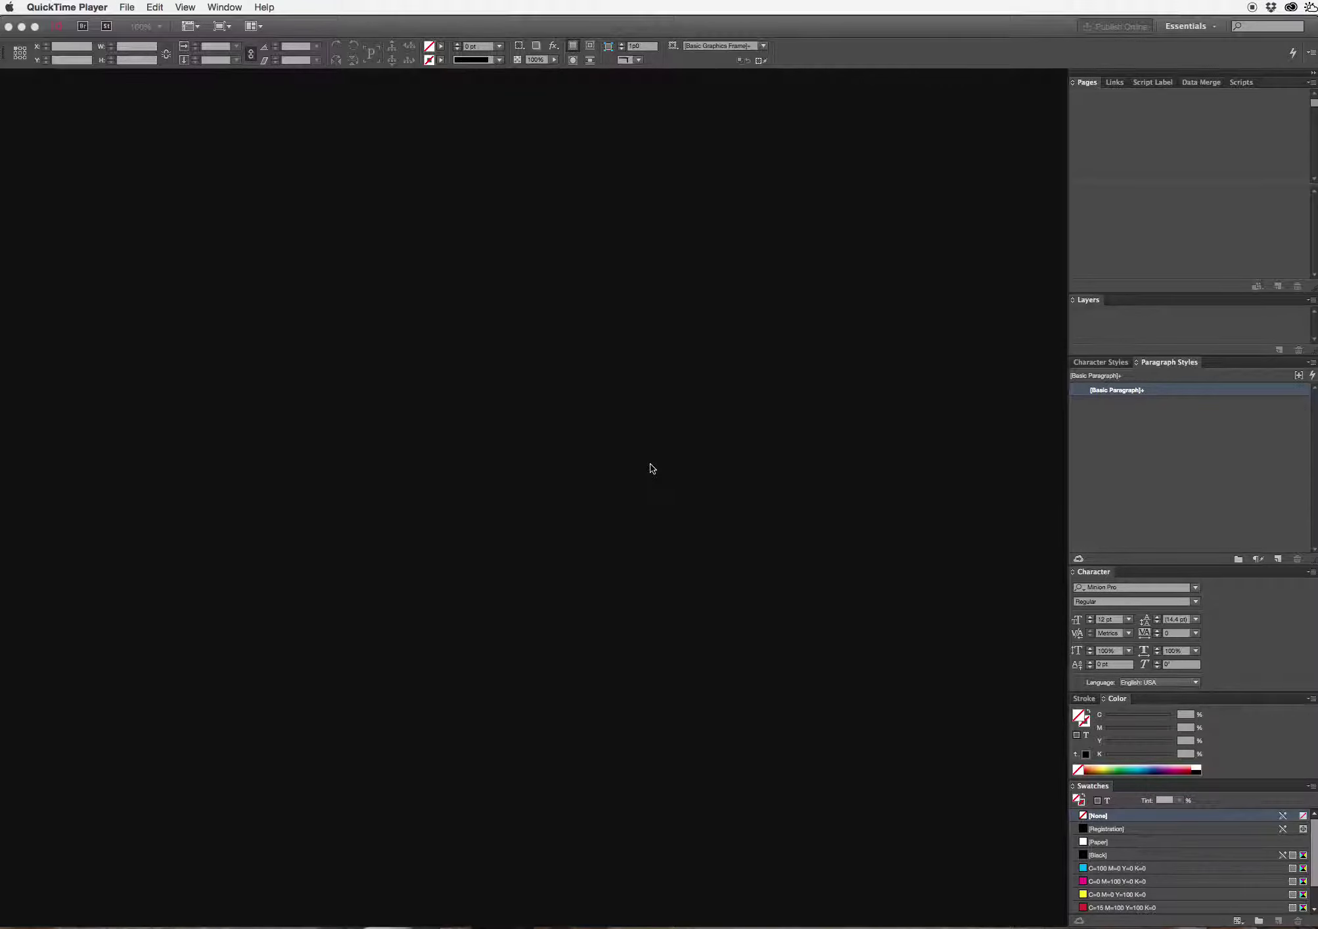
Switch to InDesign and start a new document via File > New > Document.
left_click(407, 498)
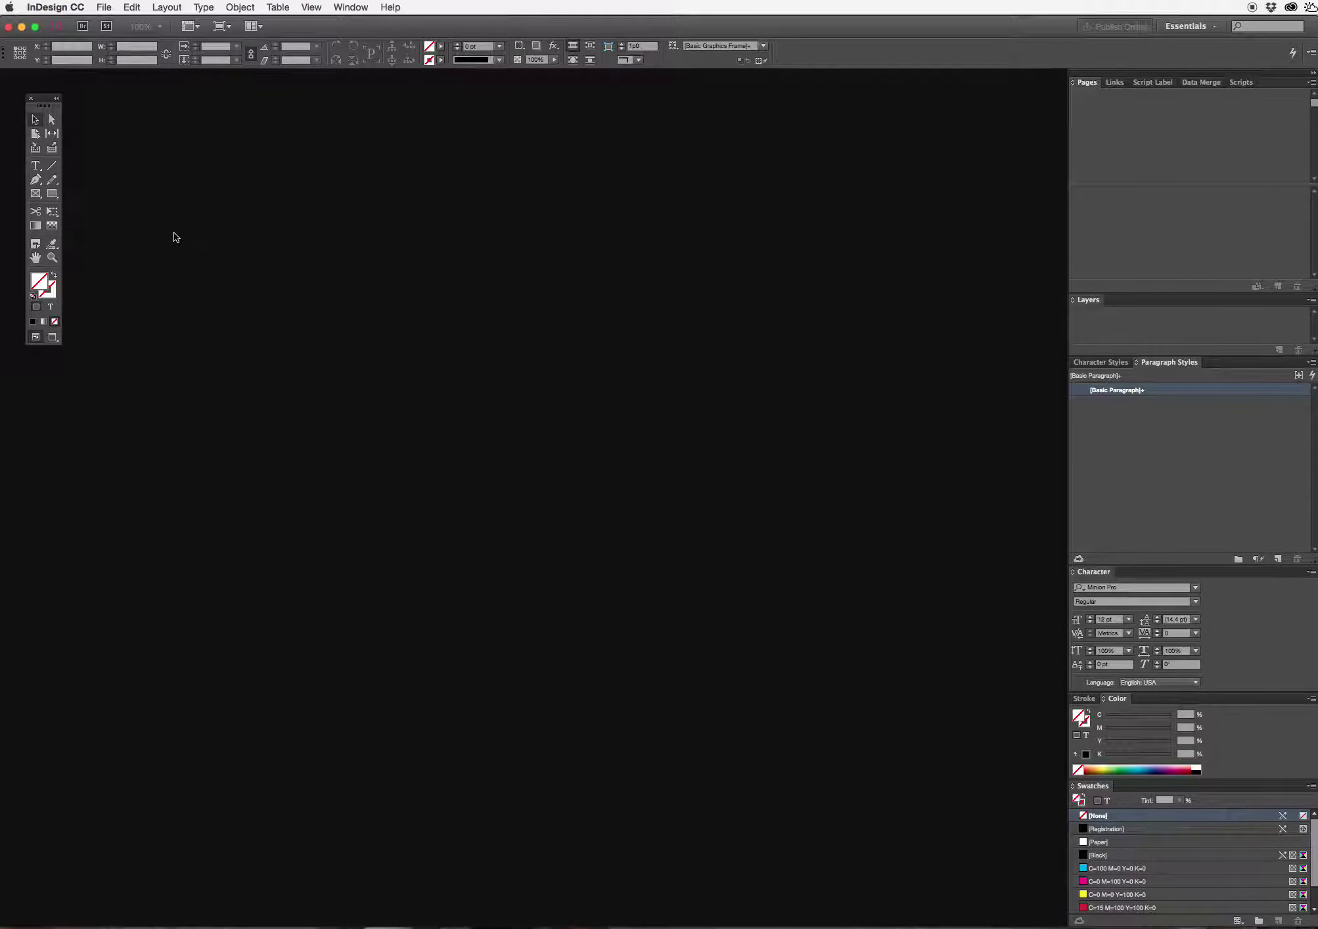
left_click(111, 6)
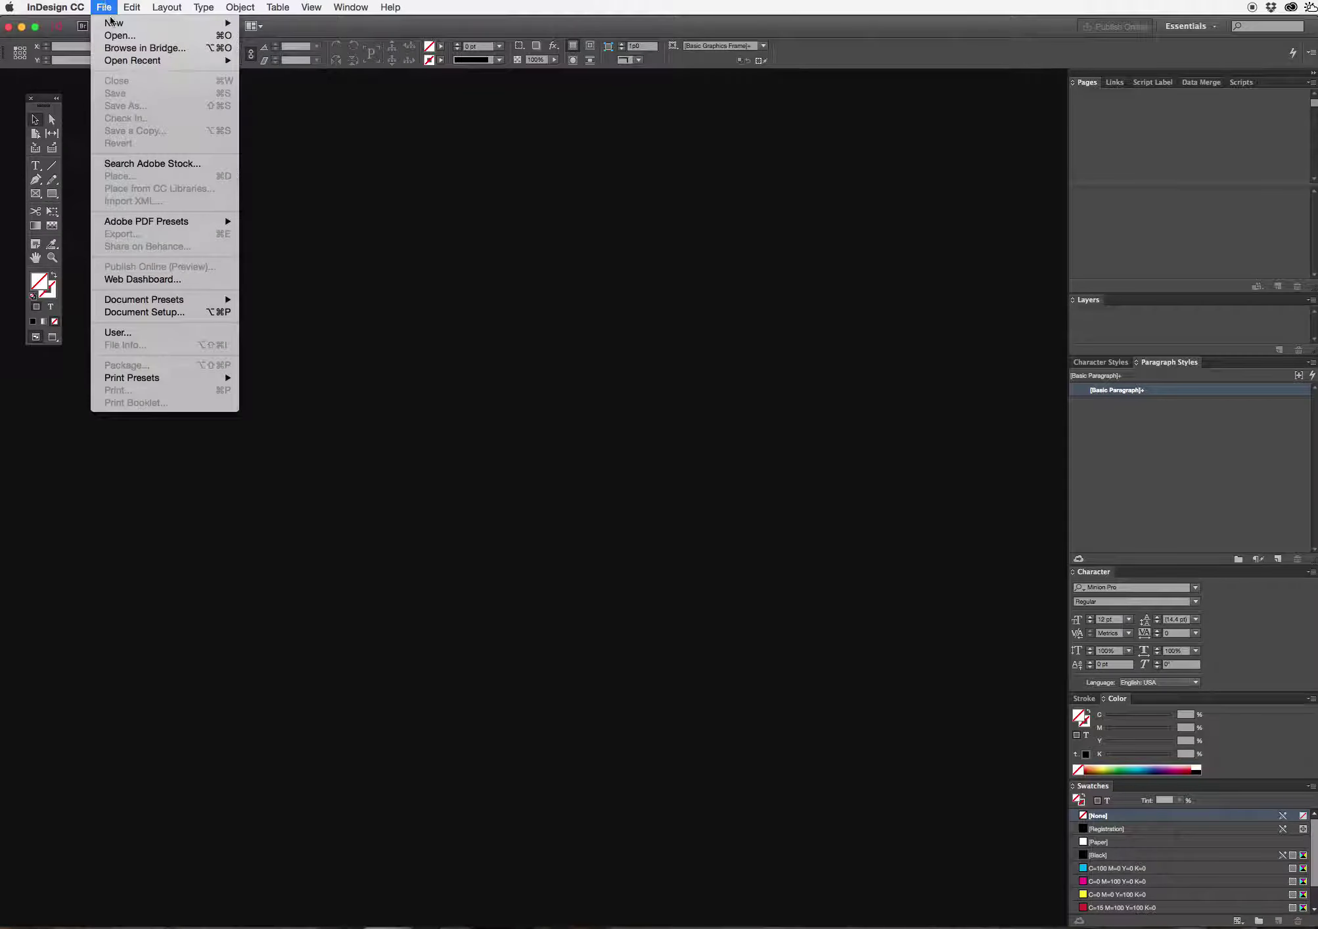
mouse_move(113, 23)
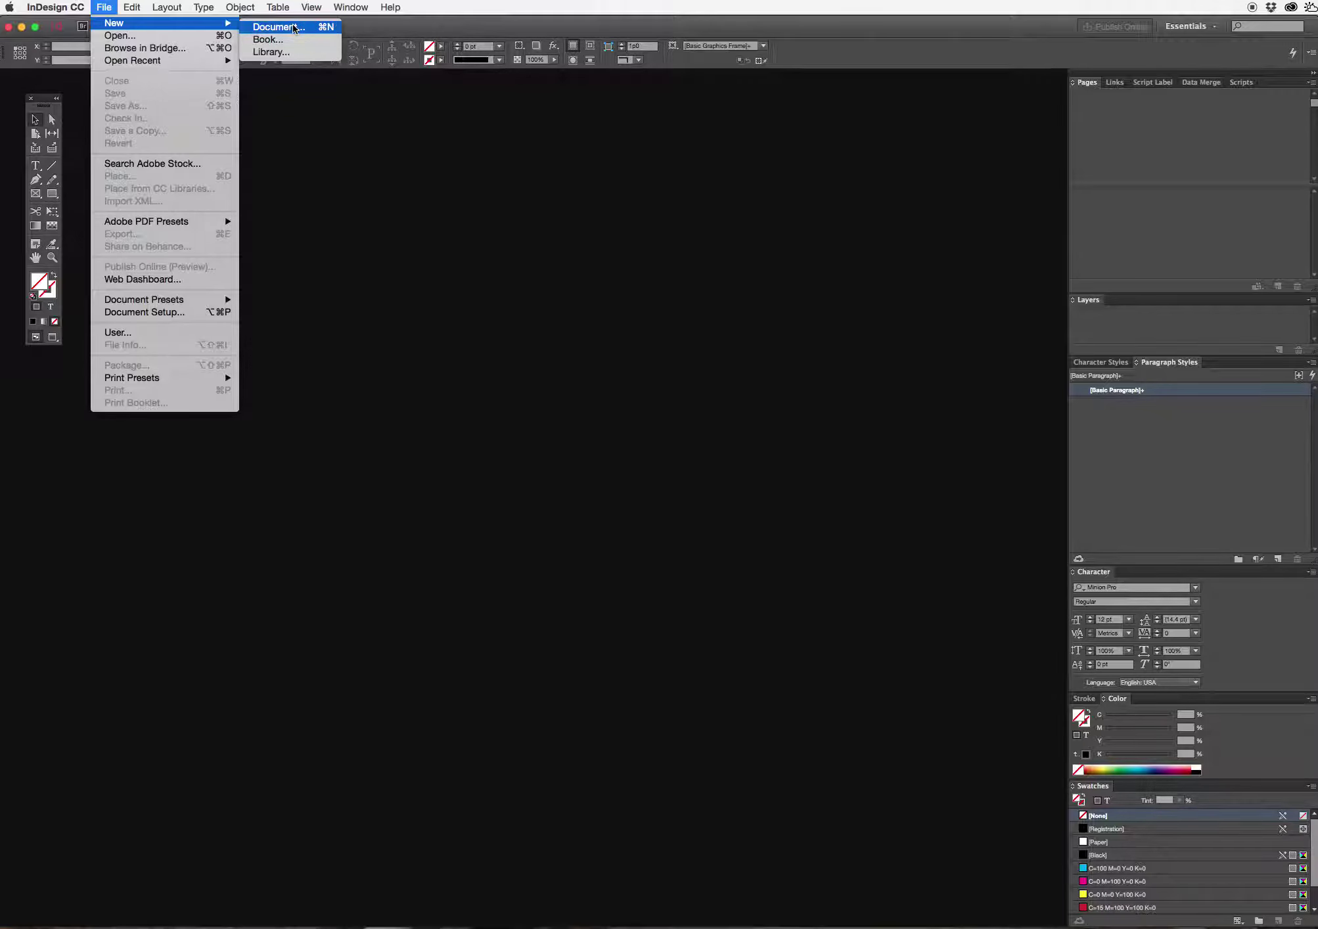
left_click(310, 27)
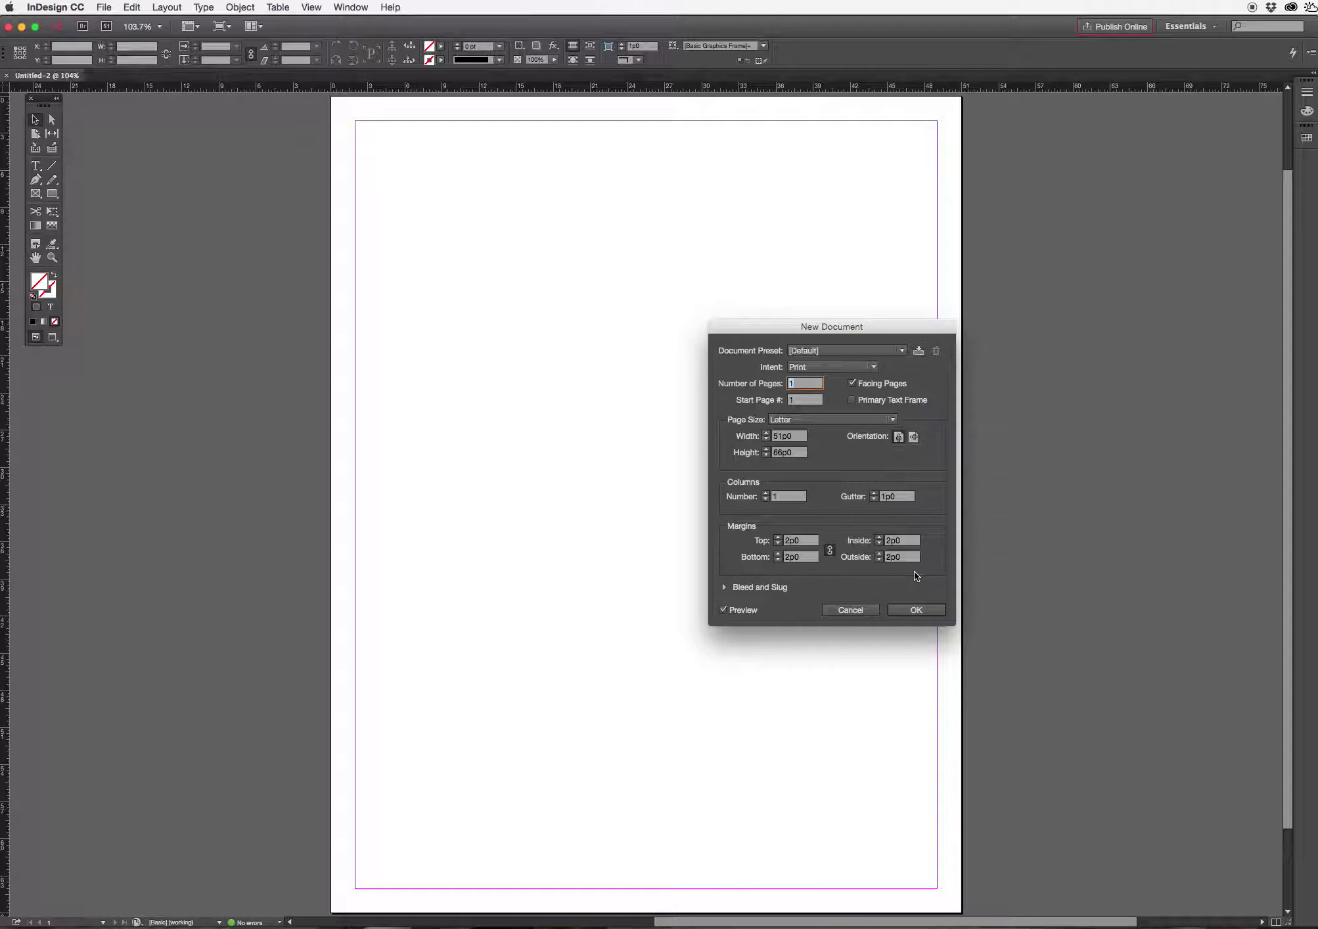
Create the Letter document with one column and Facing Pages turned off.
left_click(724, 611)
left_click(723, 610)
left_click(766, 493)
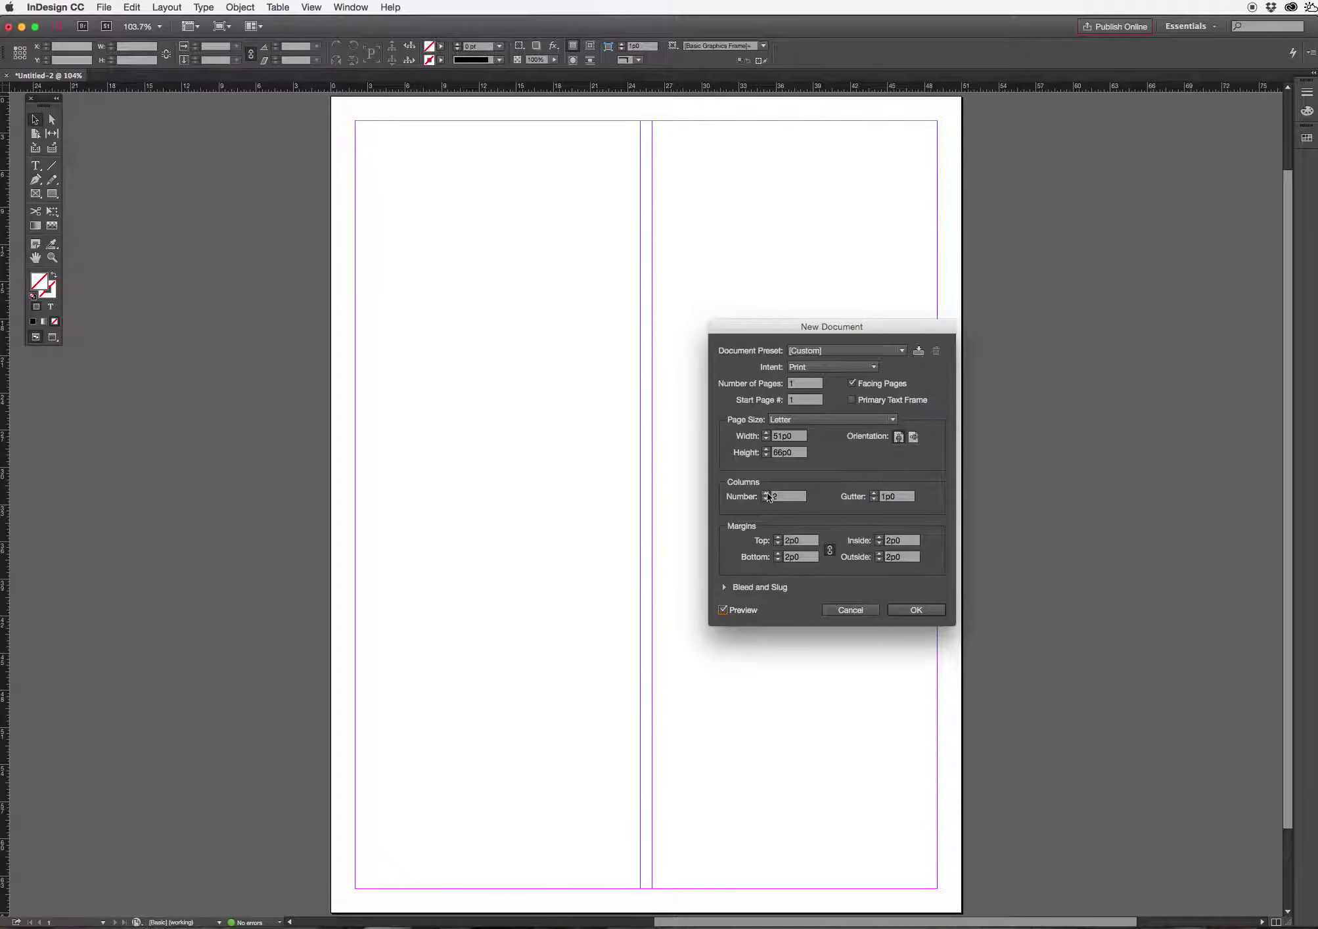
left_click(766, 499)
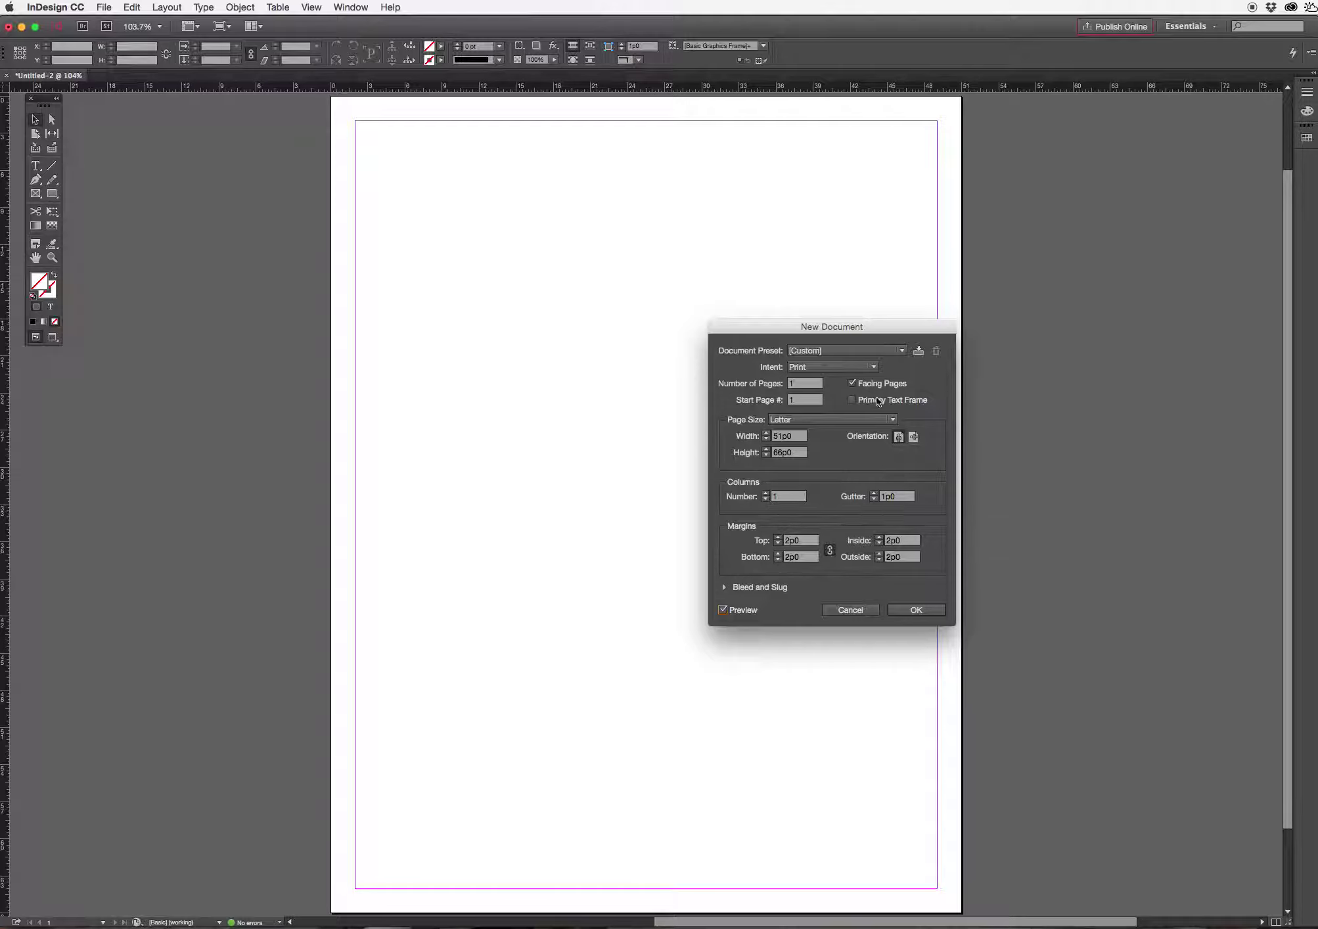
left_click(853, 384)
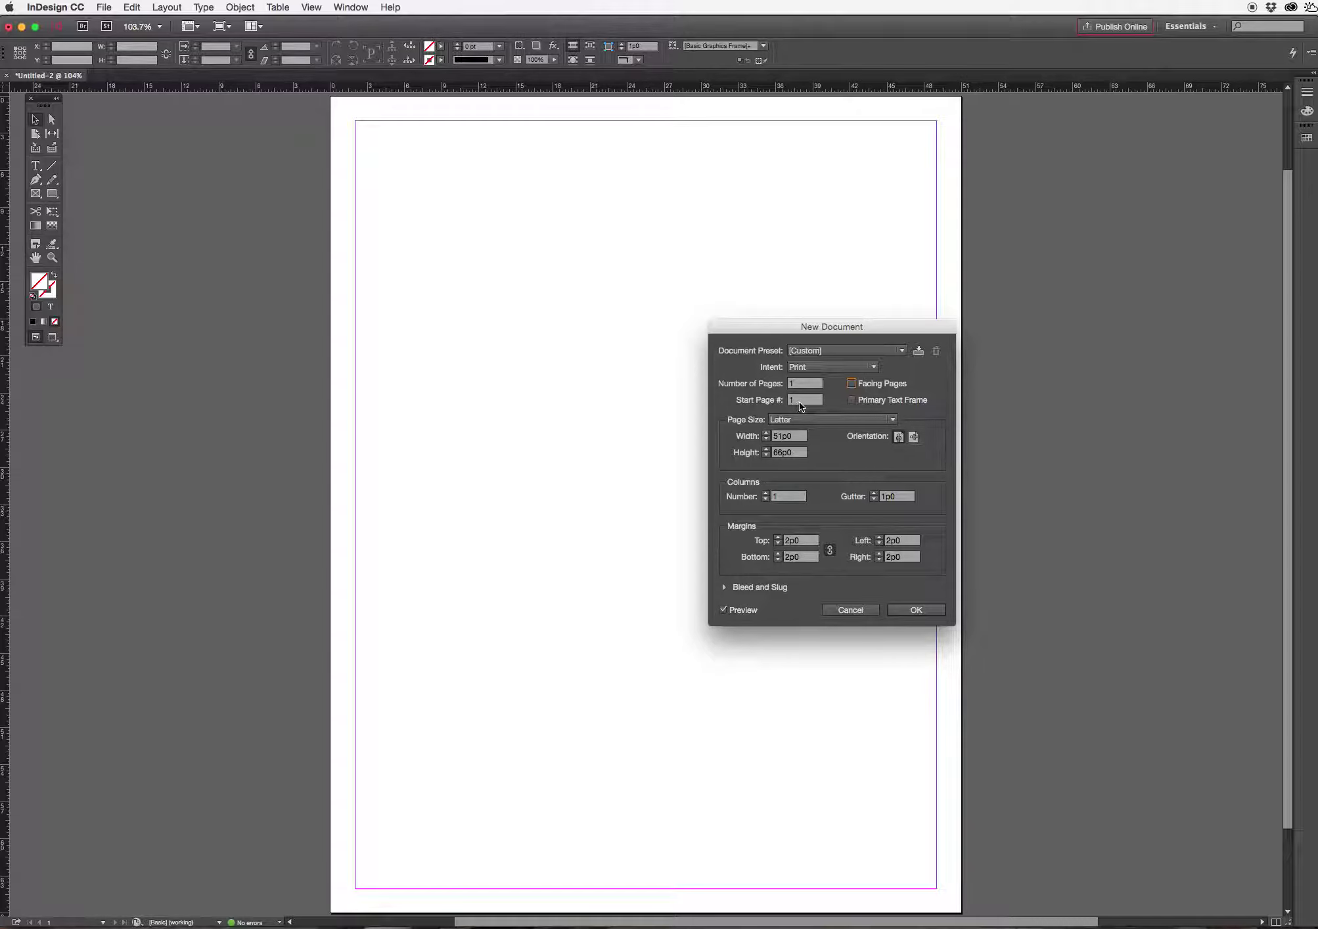
left_click(920, 611)
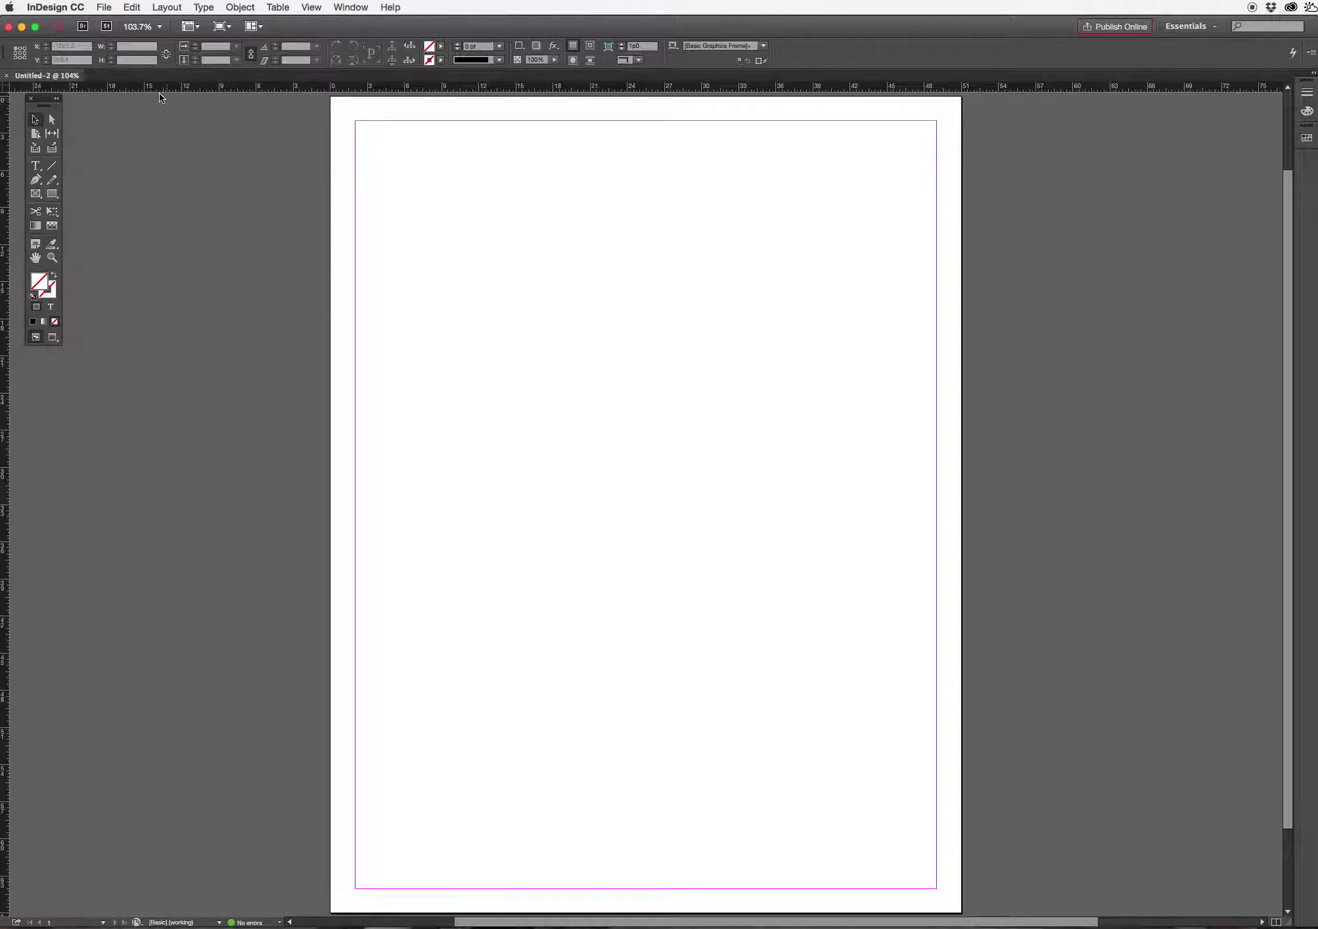
Set horizontal and vertical ruler units to Inches in Units & Increments preferences.
left_click(56, 9)
mouse_move(66, 40)
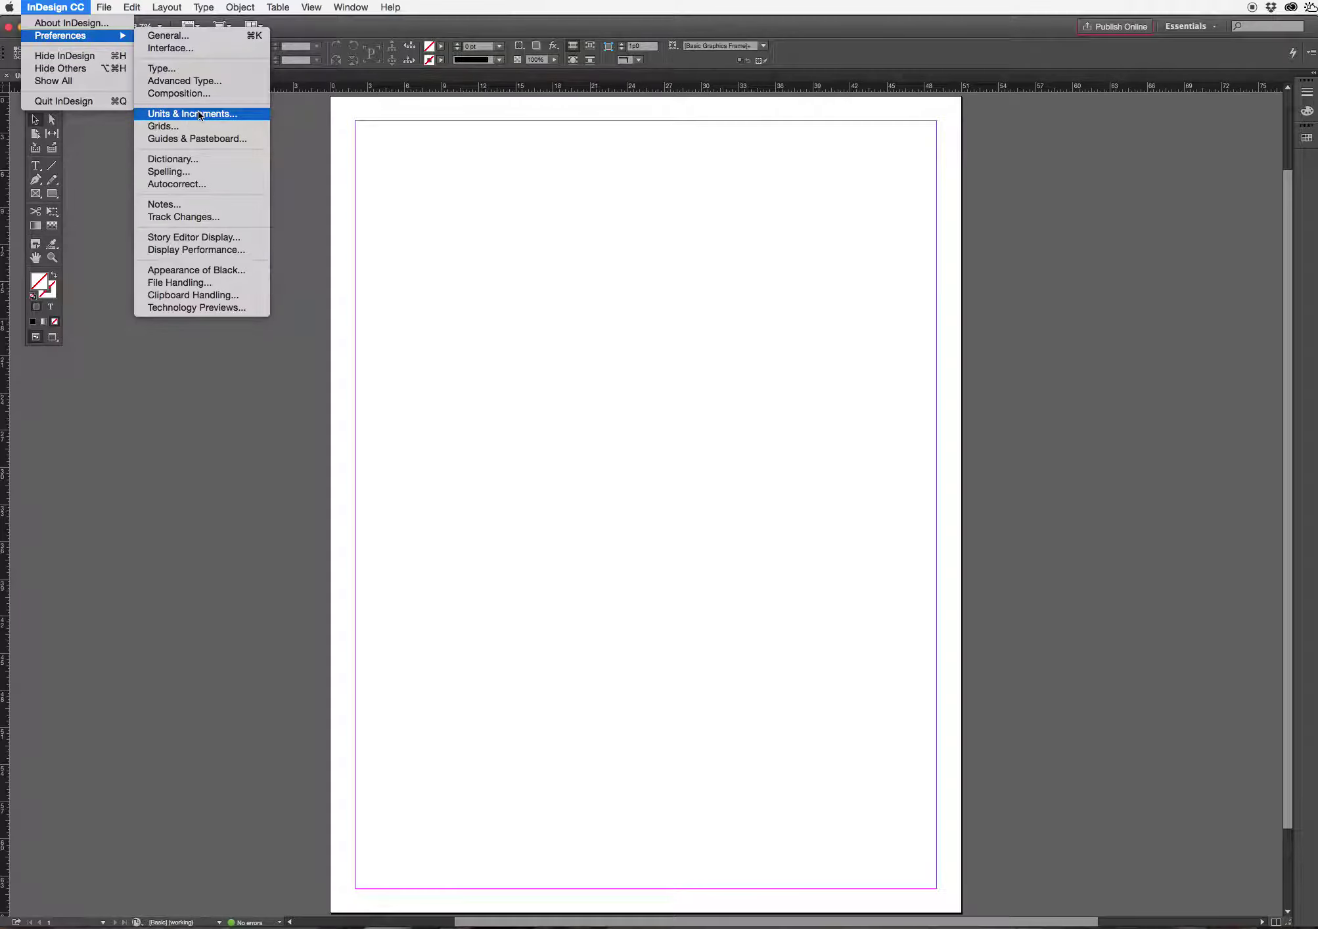
left_click(217, 115)
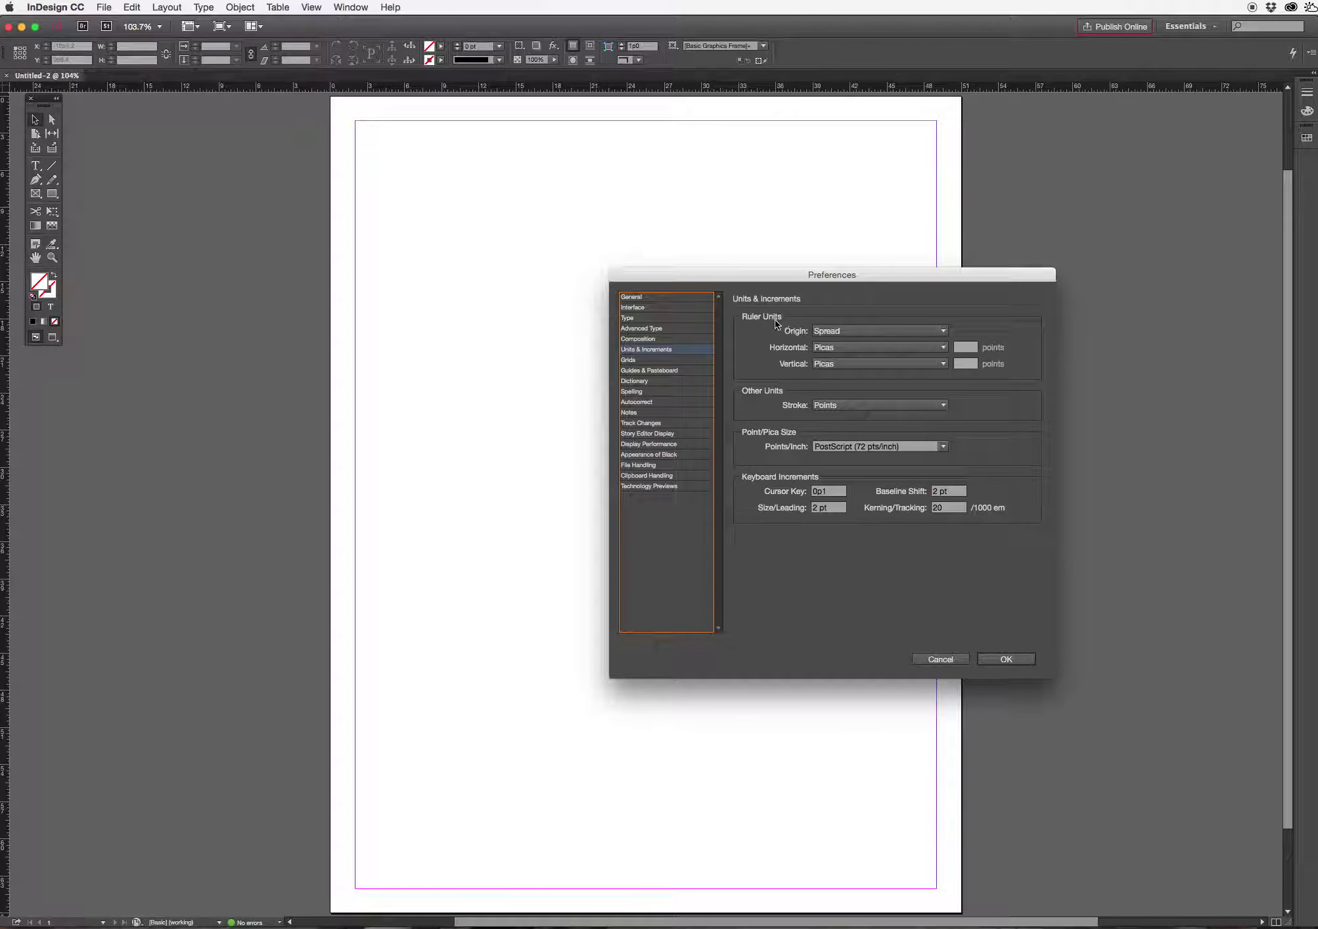
left_click(878, 348)
left_click(878, 388)
left_click(881, 363)
left_click(880, 403)
left_click(1007, 659)
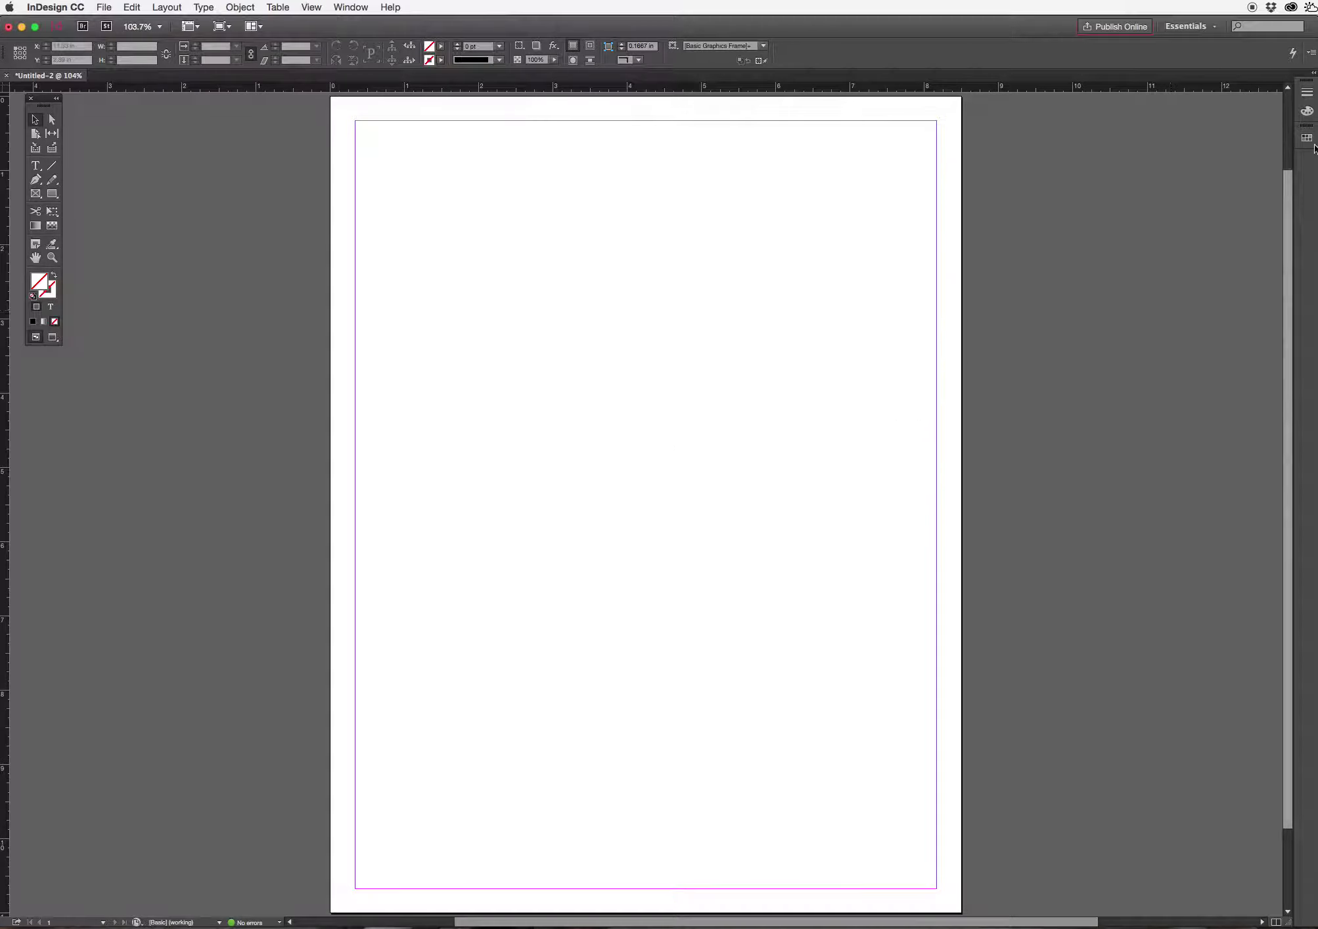
Expand the docked panels into a full-width column.
left_click(1307, 93)
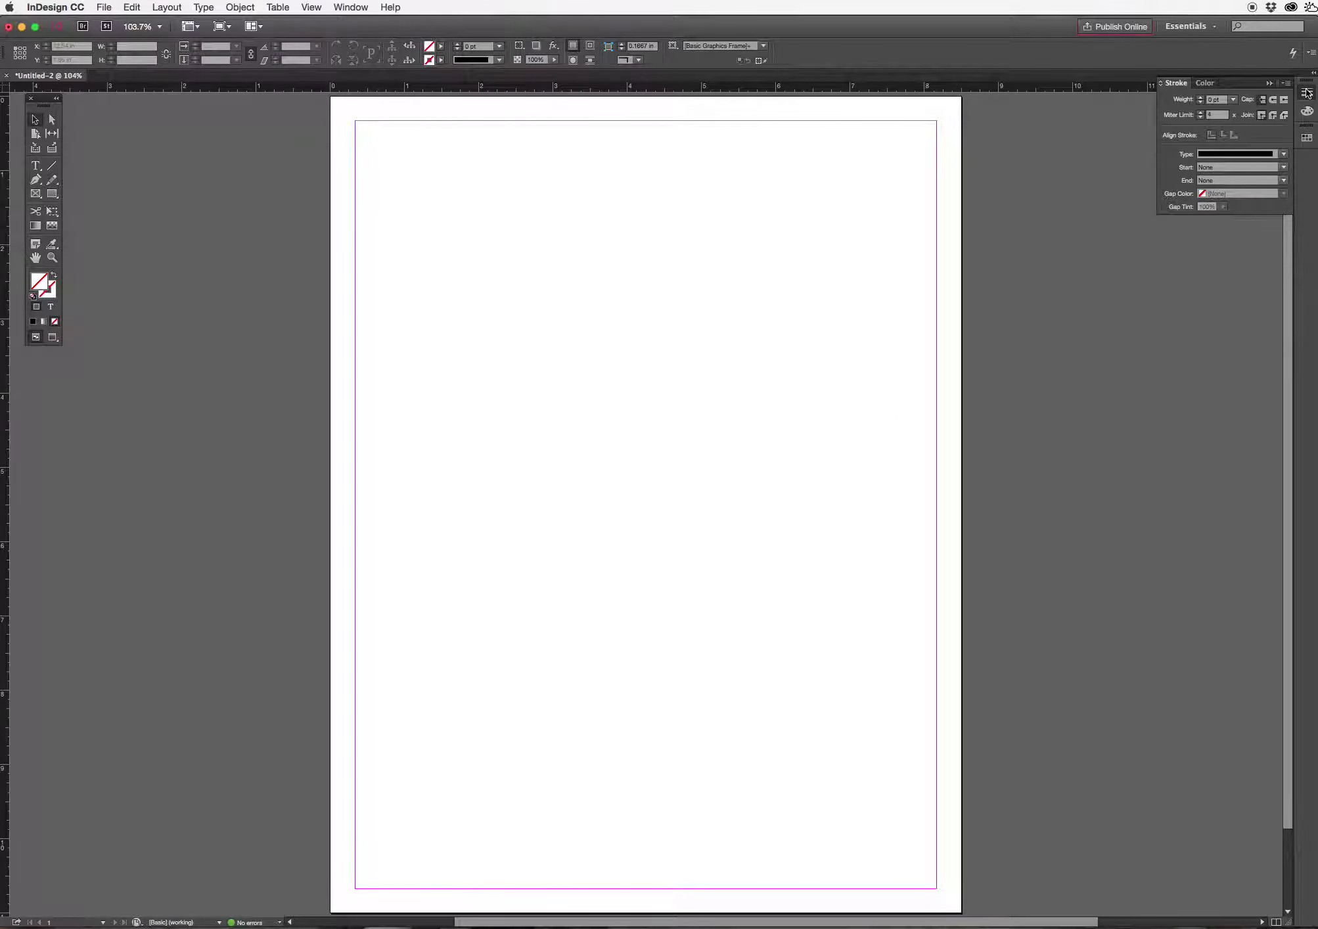
left_click(1307, 92)
left_click(1314, 72)
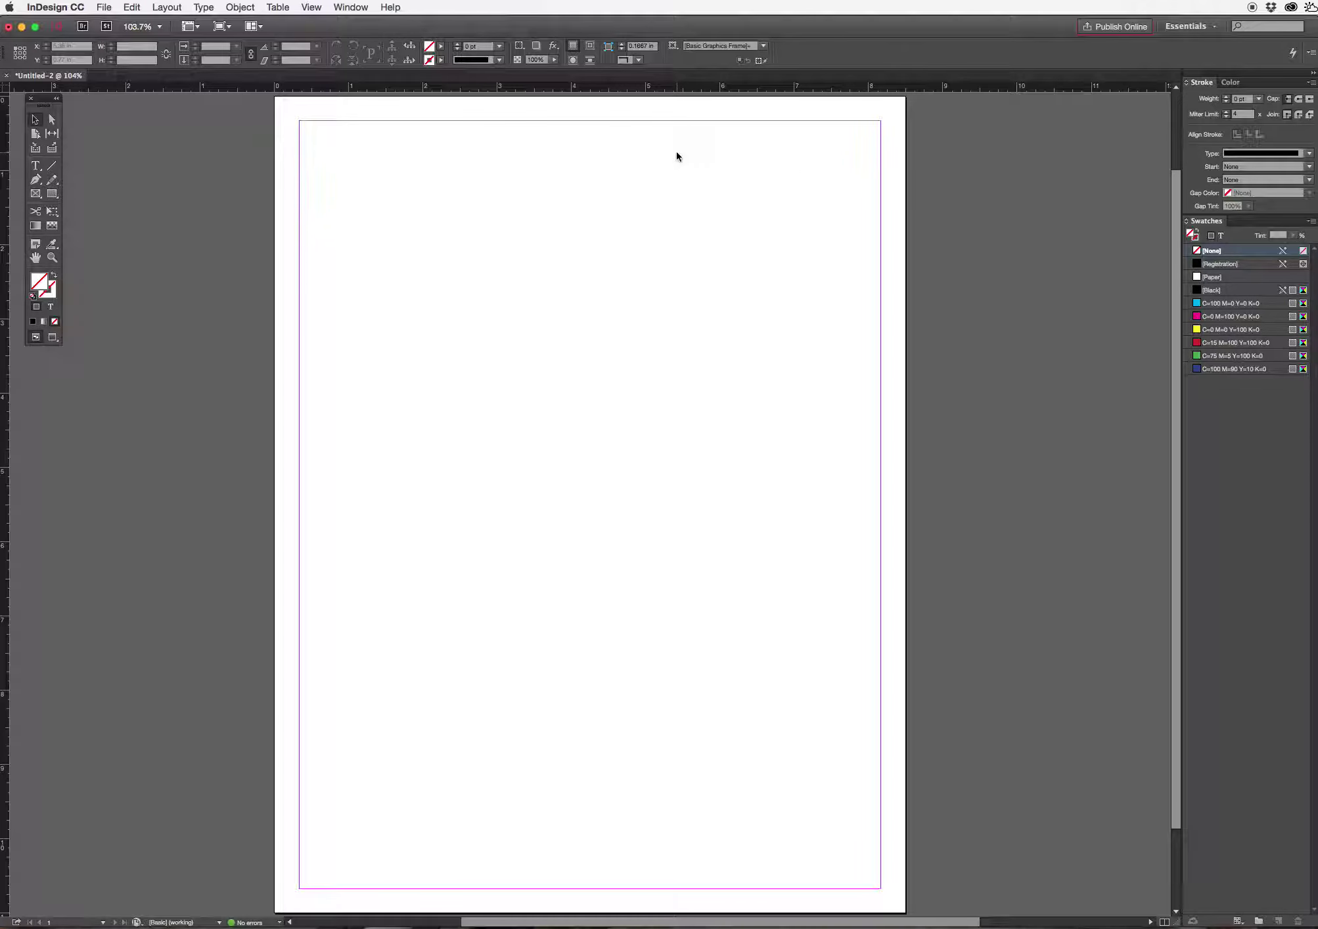
Pull the Pages panel group out of the dock into the workspace.
left_click(352, 7)
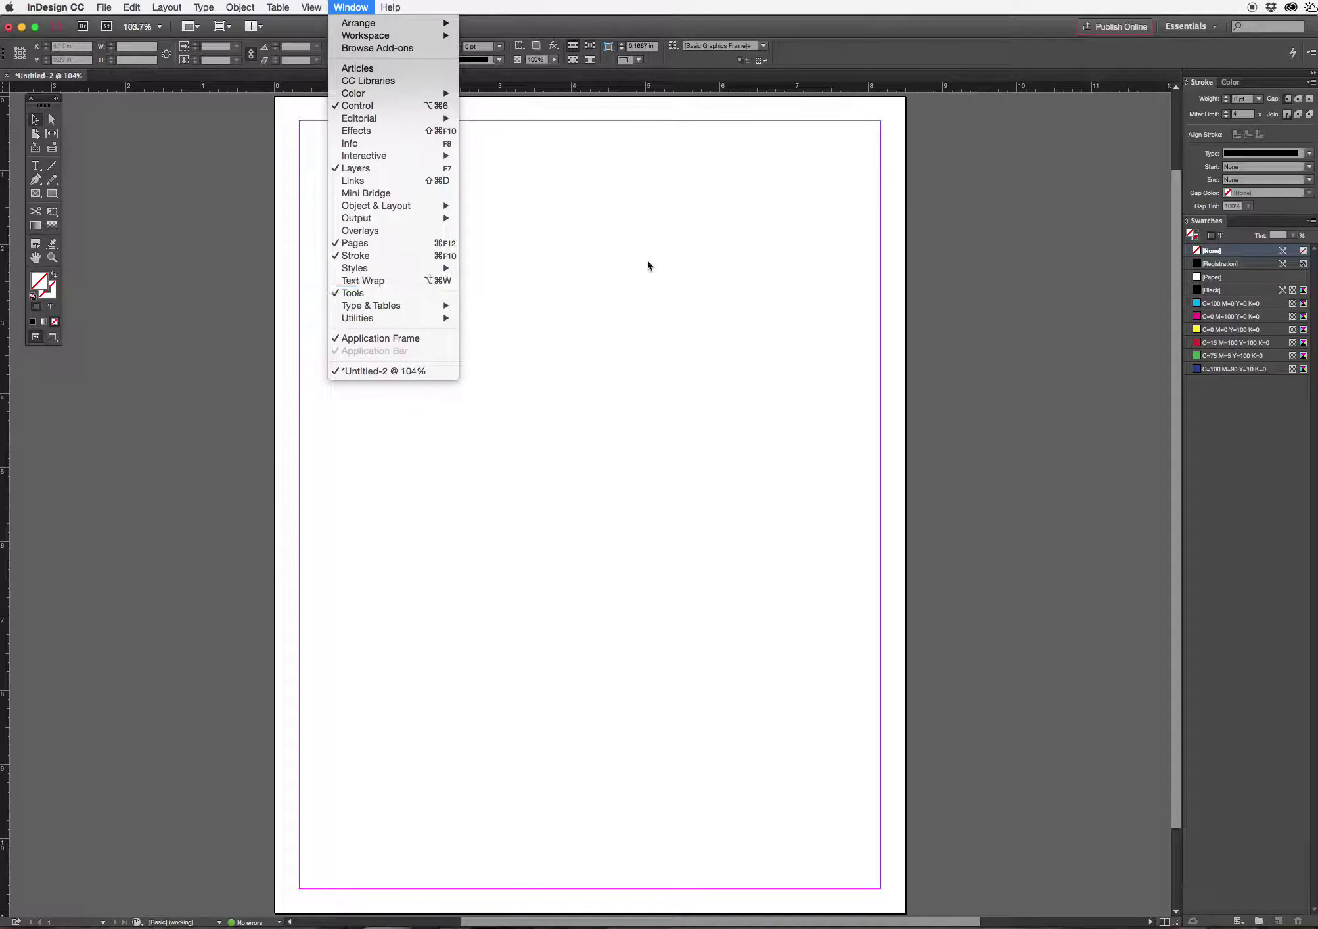
left_click(1089, 294)
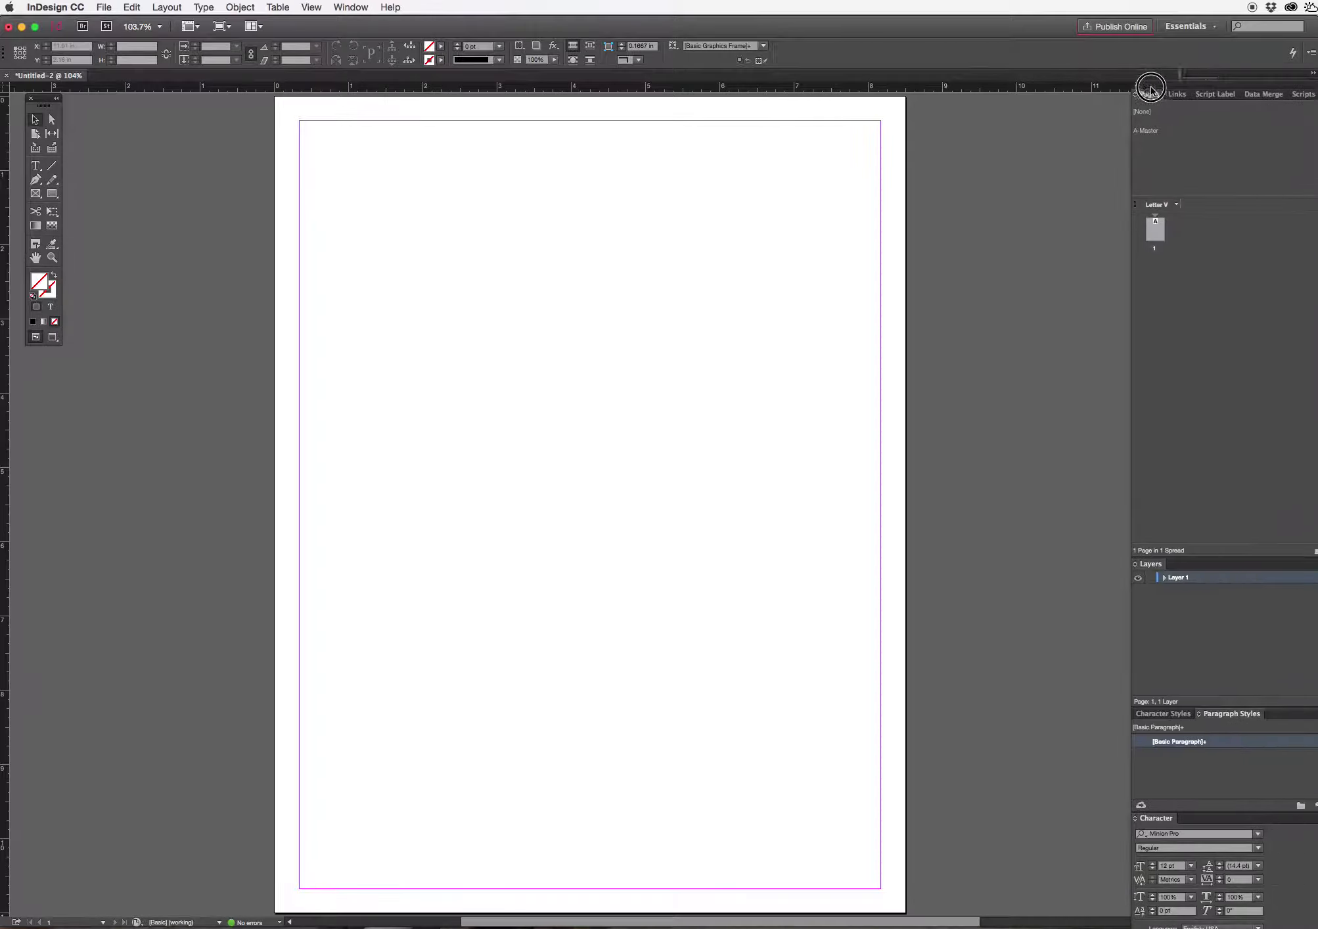
left_click_drag(1164, 80, 1052, 92)
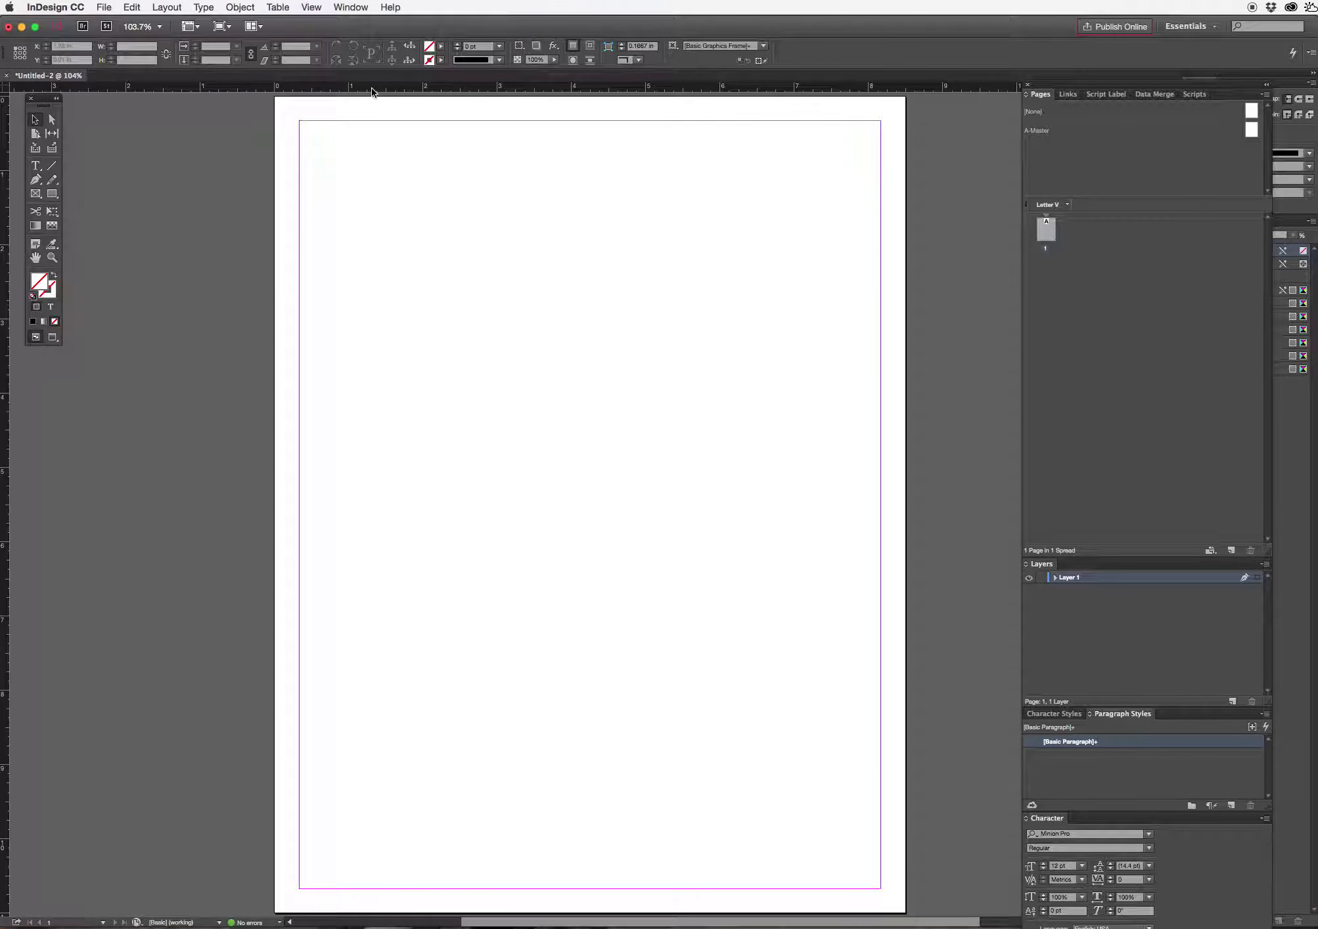
left_click(349, 7)
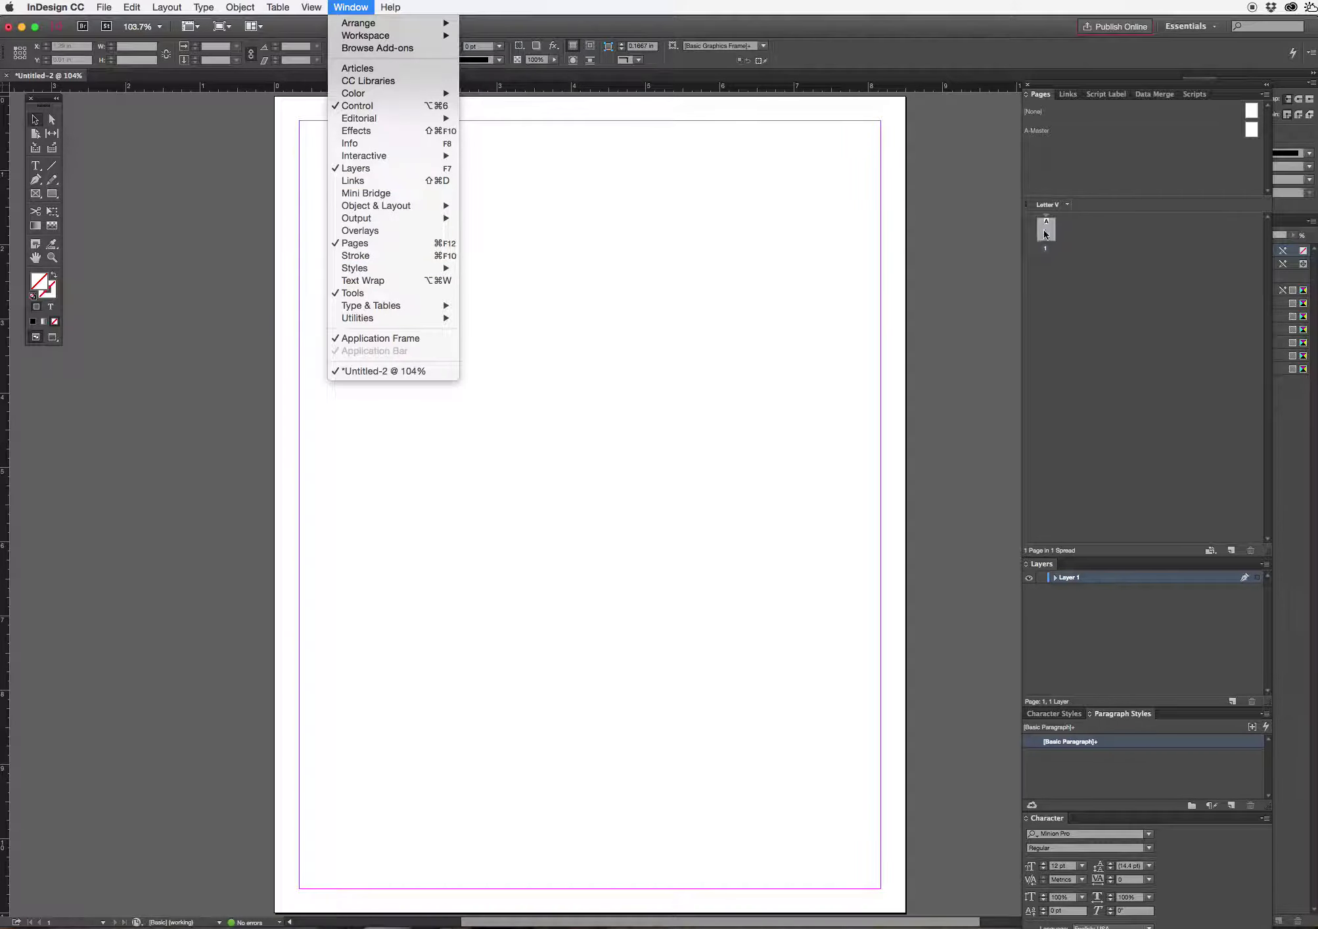
left_click(977, 233)
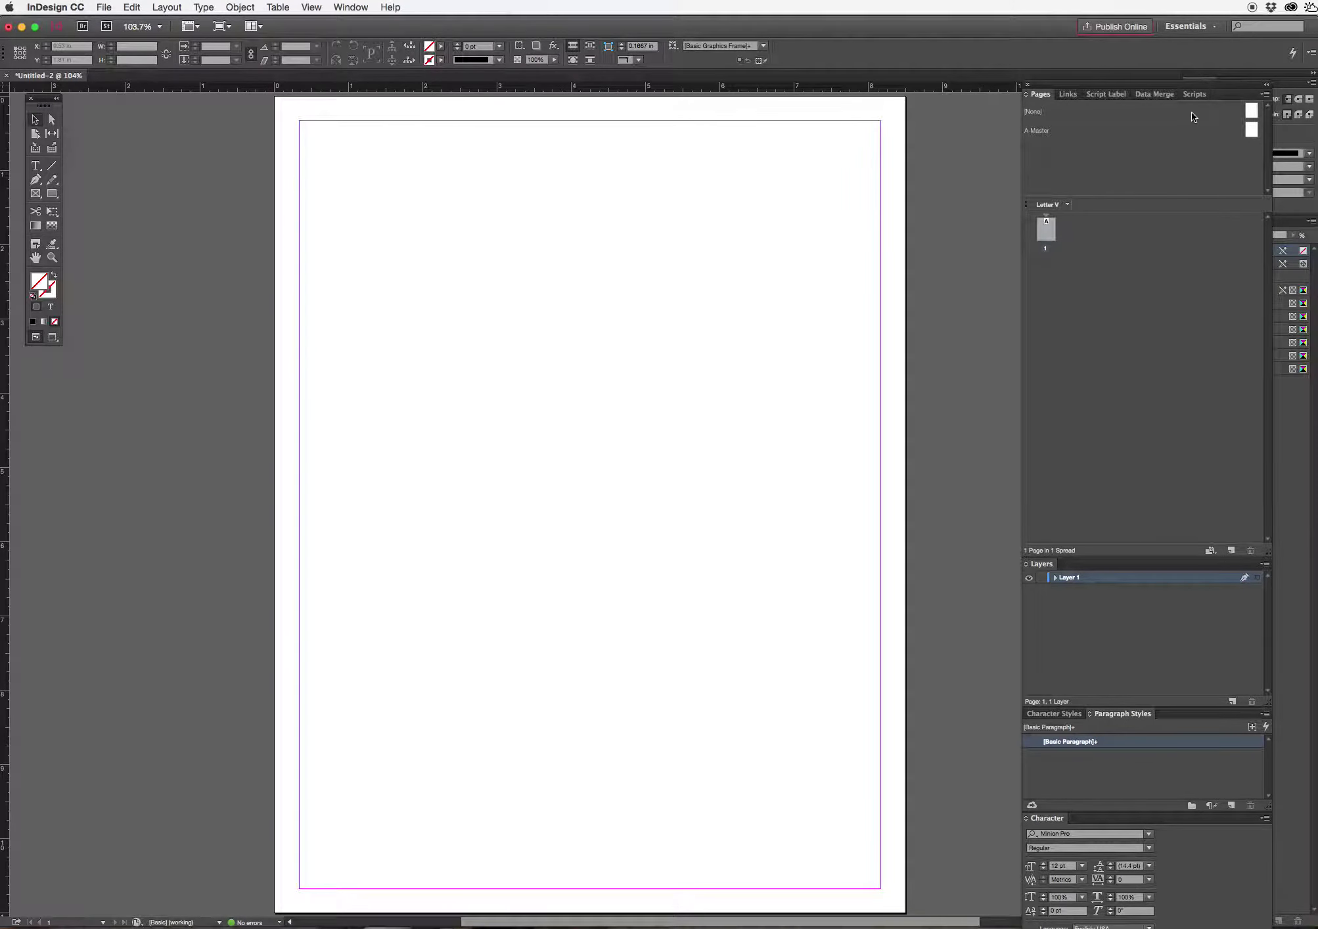
Expand the Stroke and Swatches panels, visit A-Master, return to page 1, and pick the Type tool.
left_click_drag(1186, 85, 1180, 84)
double_click(1174, 74)
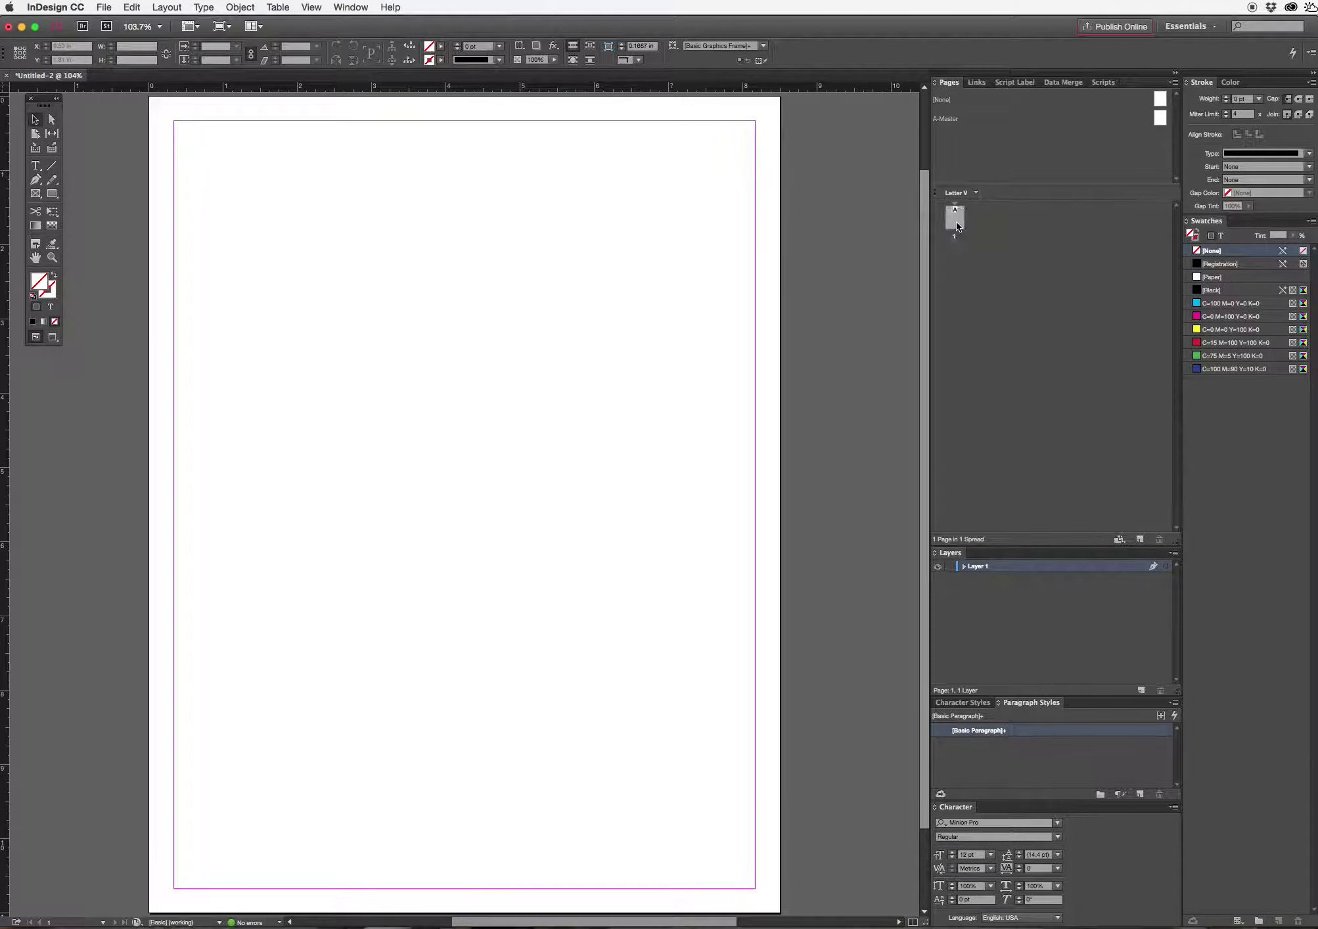
double_click(957, 225)
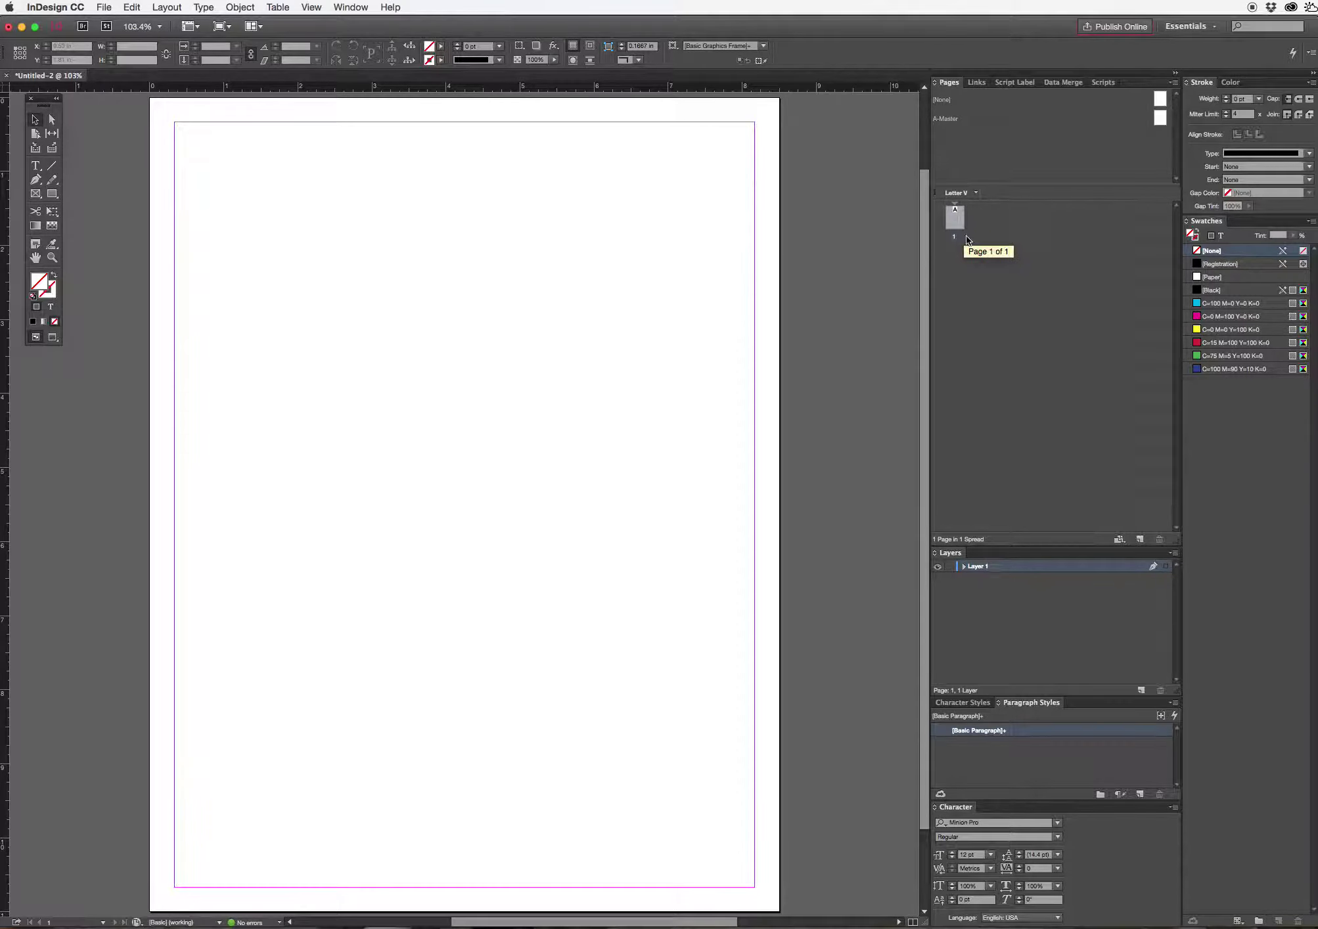
double_click(1160, 120)
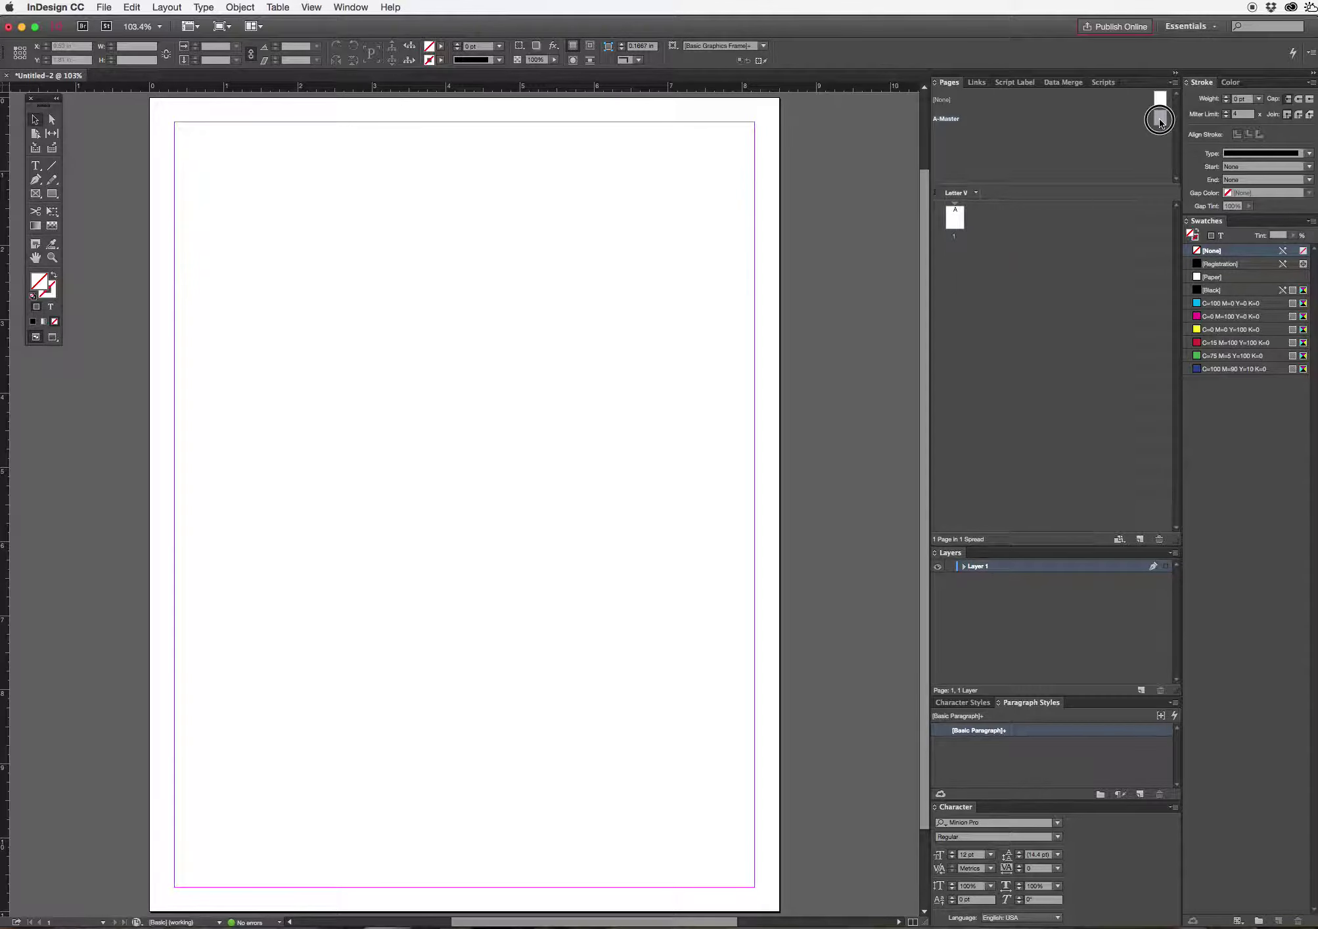
double_click(955, 218)
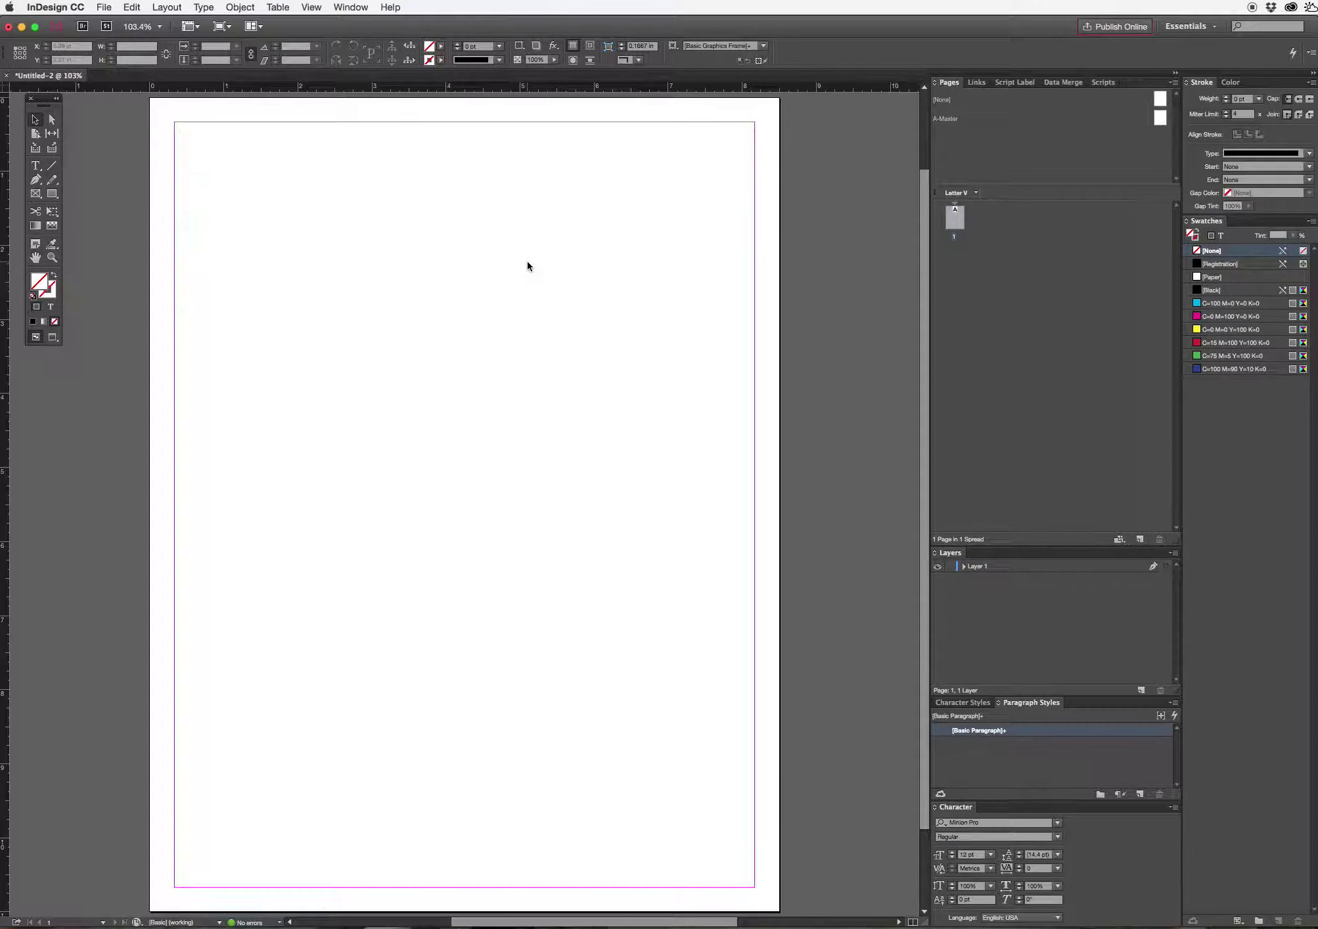
left_click(36, 168)
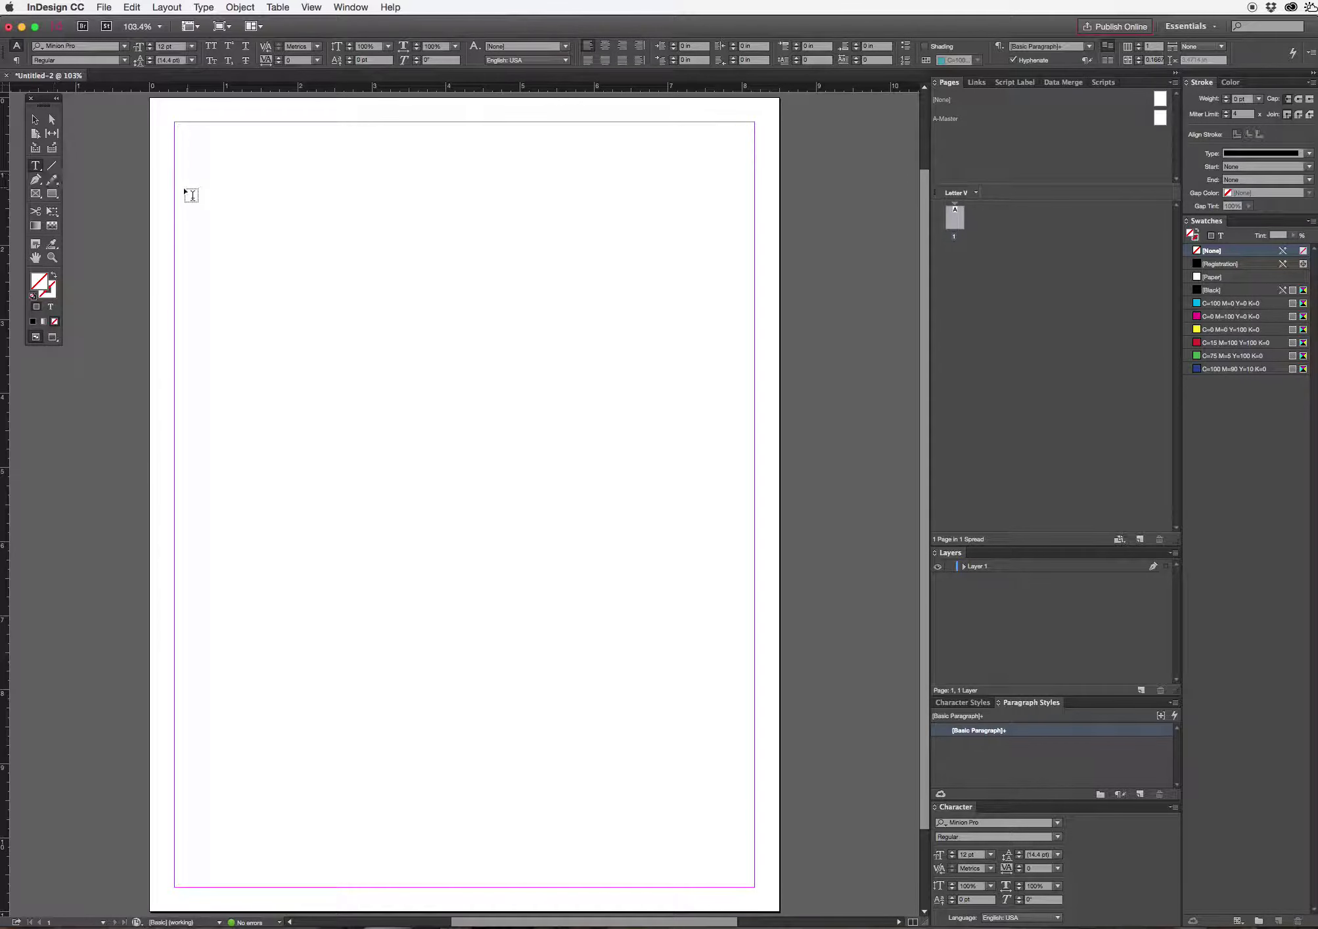
Draw a top text frame, type 'HEADLINE HEADLINE', and select all of it.
left_click_drag(174, 122, 754, 230)
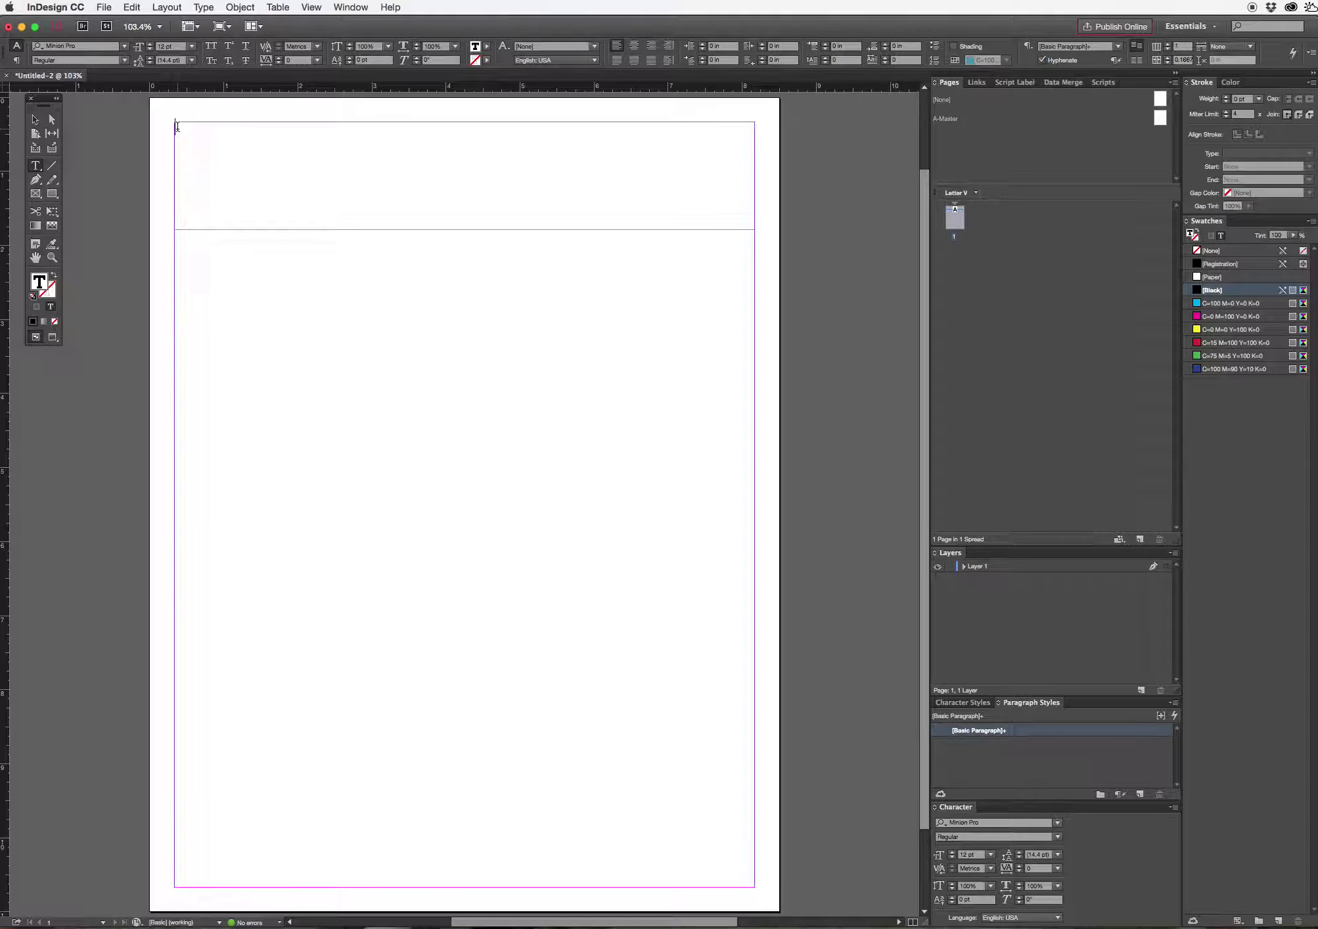
type("HEADLINE")
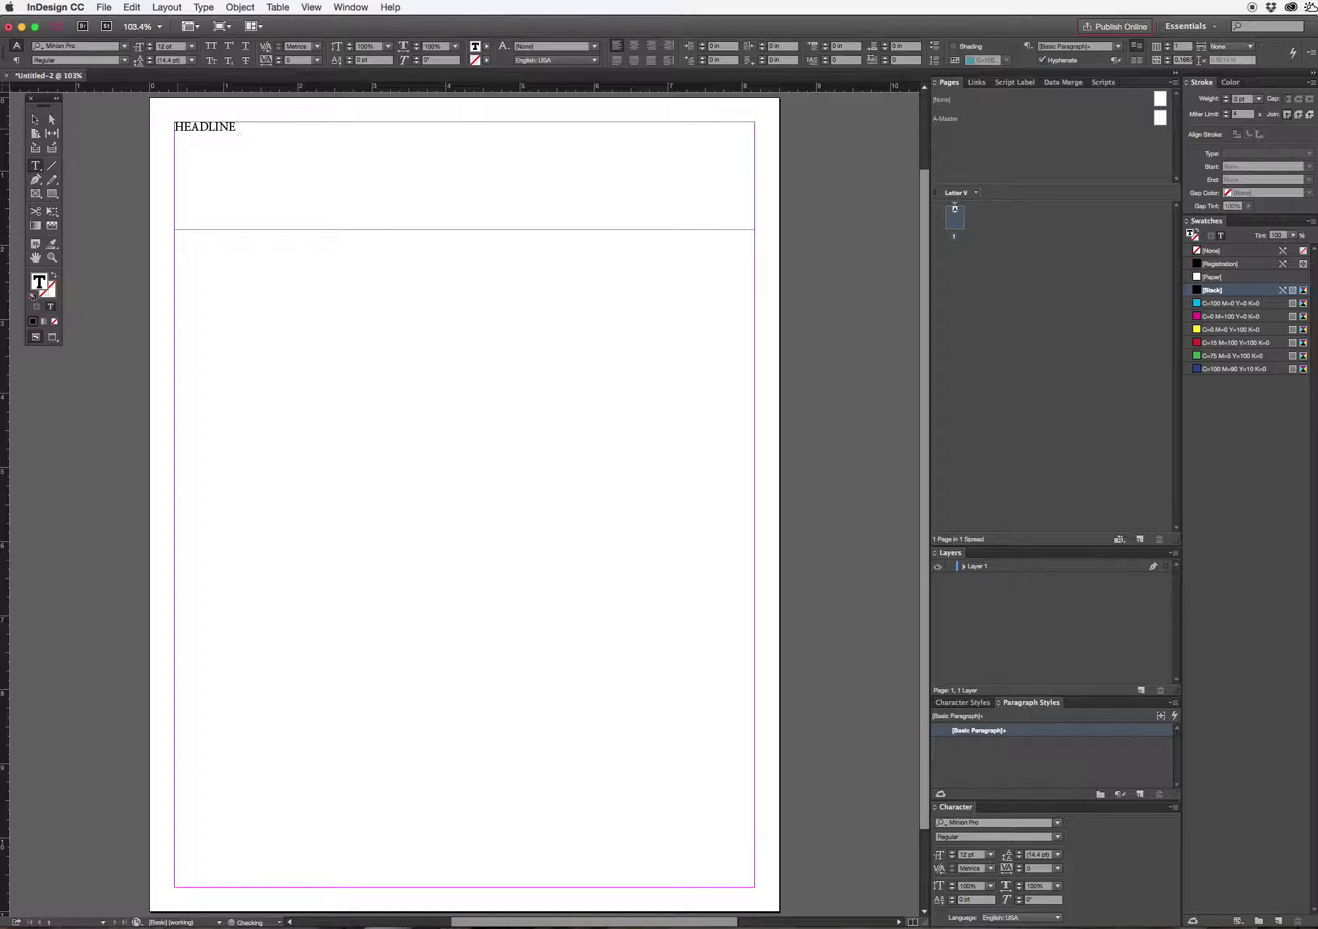
type(" HEADLINE")
key("super+a")
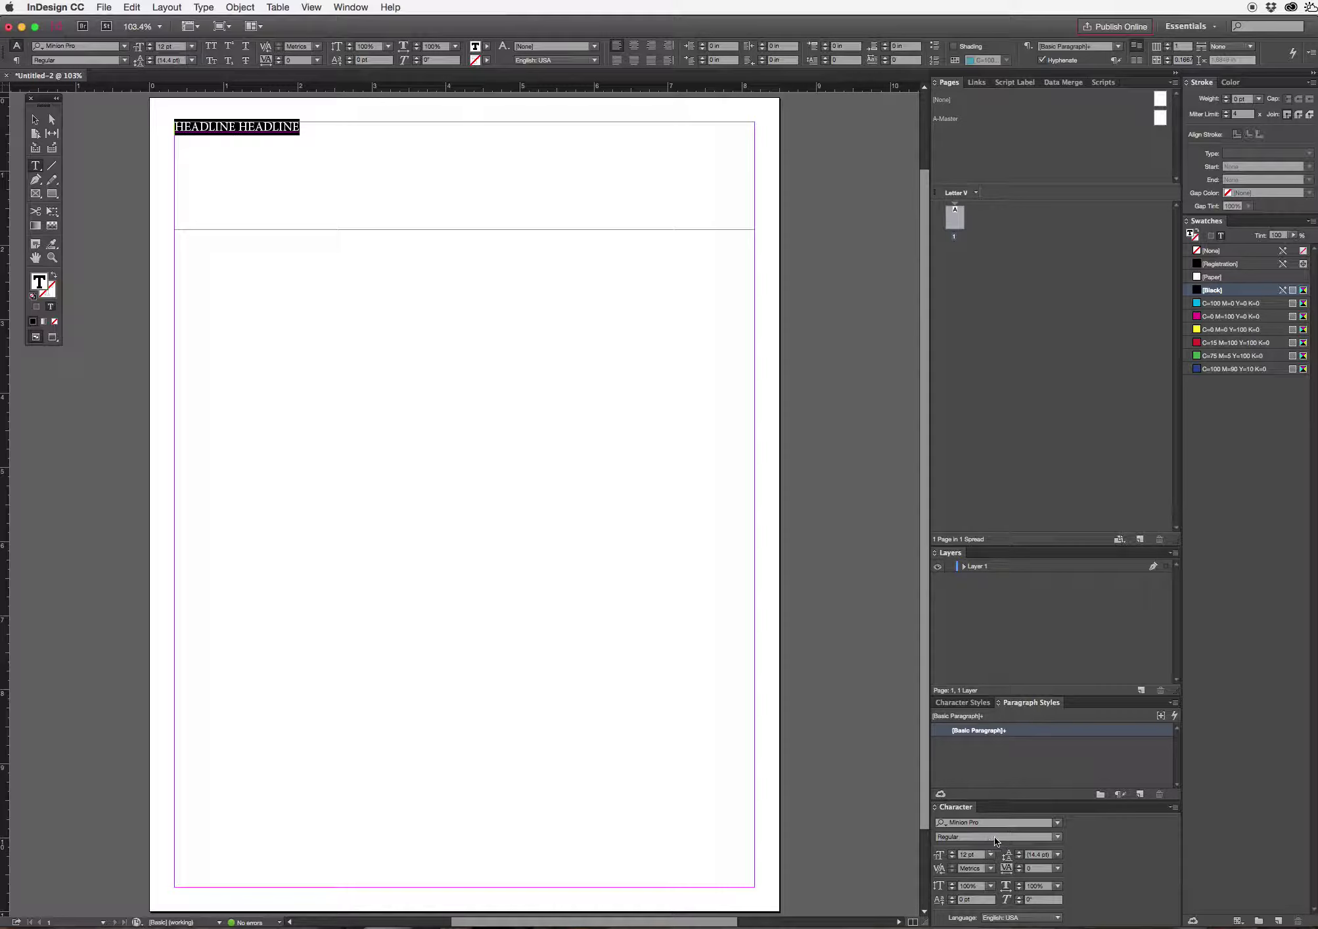
left_click(1058, 826)
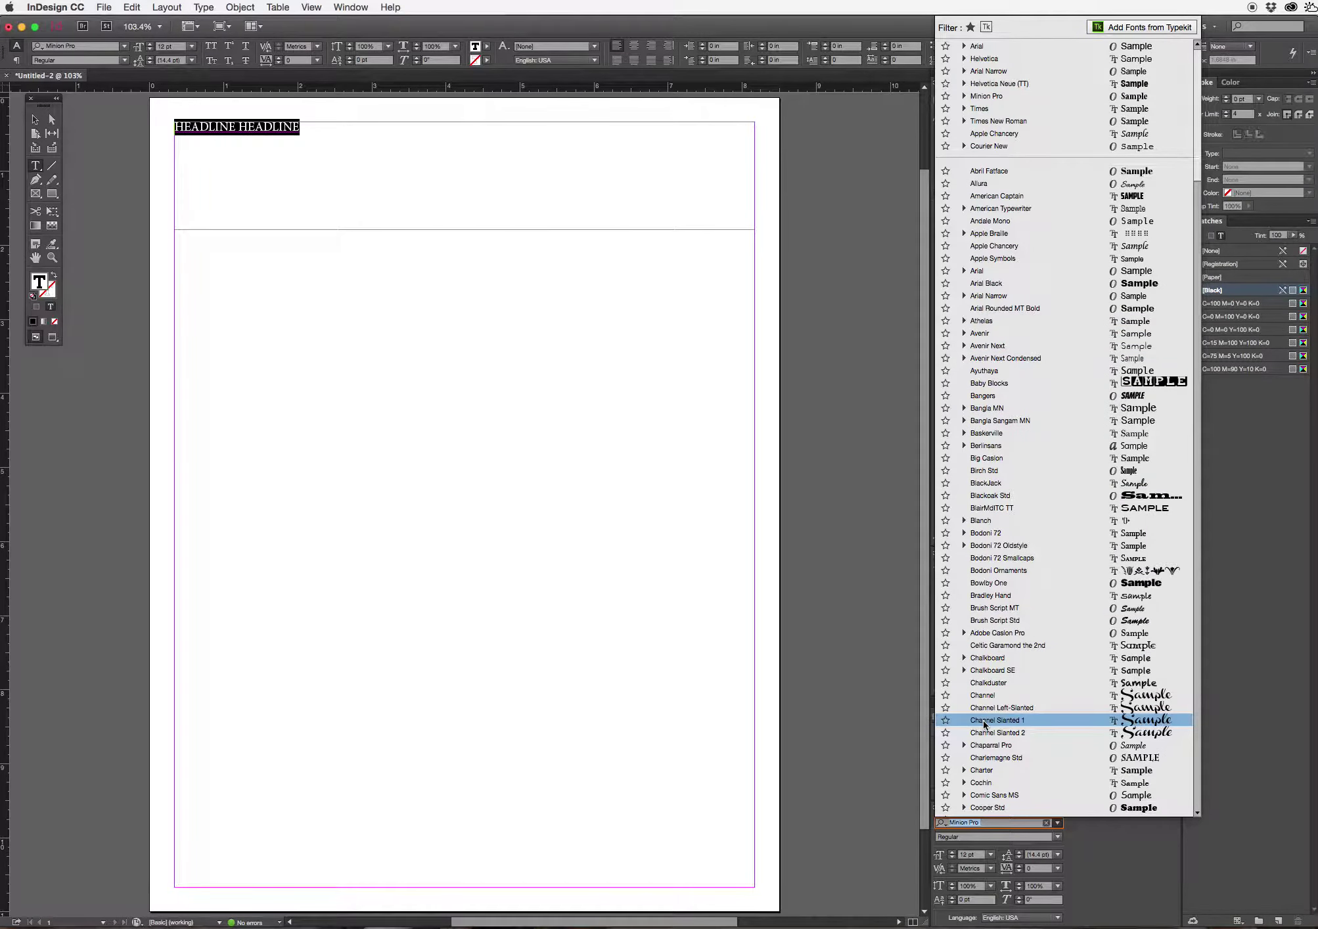
Reselect the headline text and set it in Arial Narrow Bold.
left_click(847, 756)
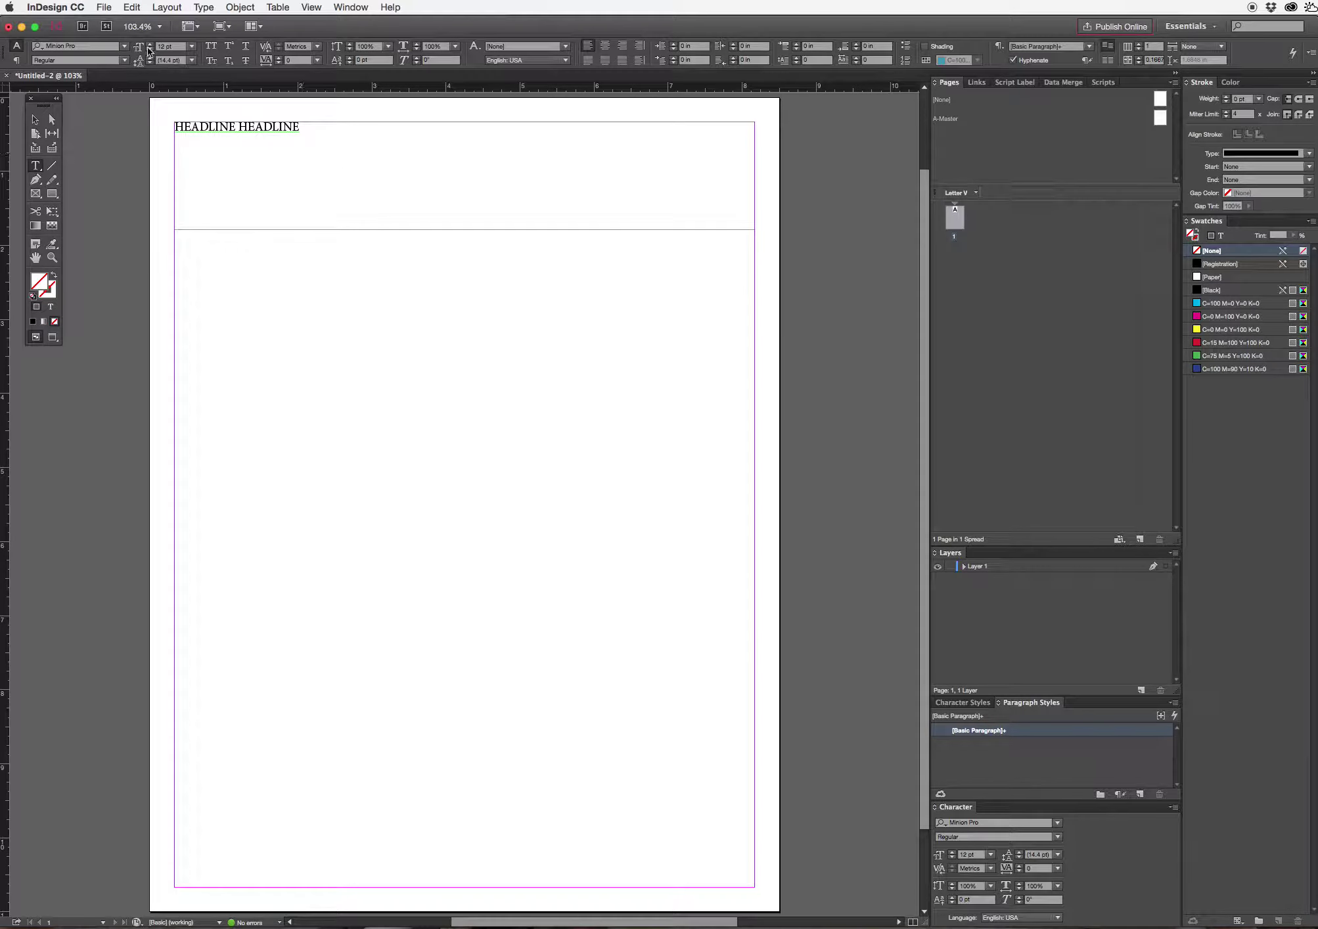
left_click_drag(301, 127, 165, 125)
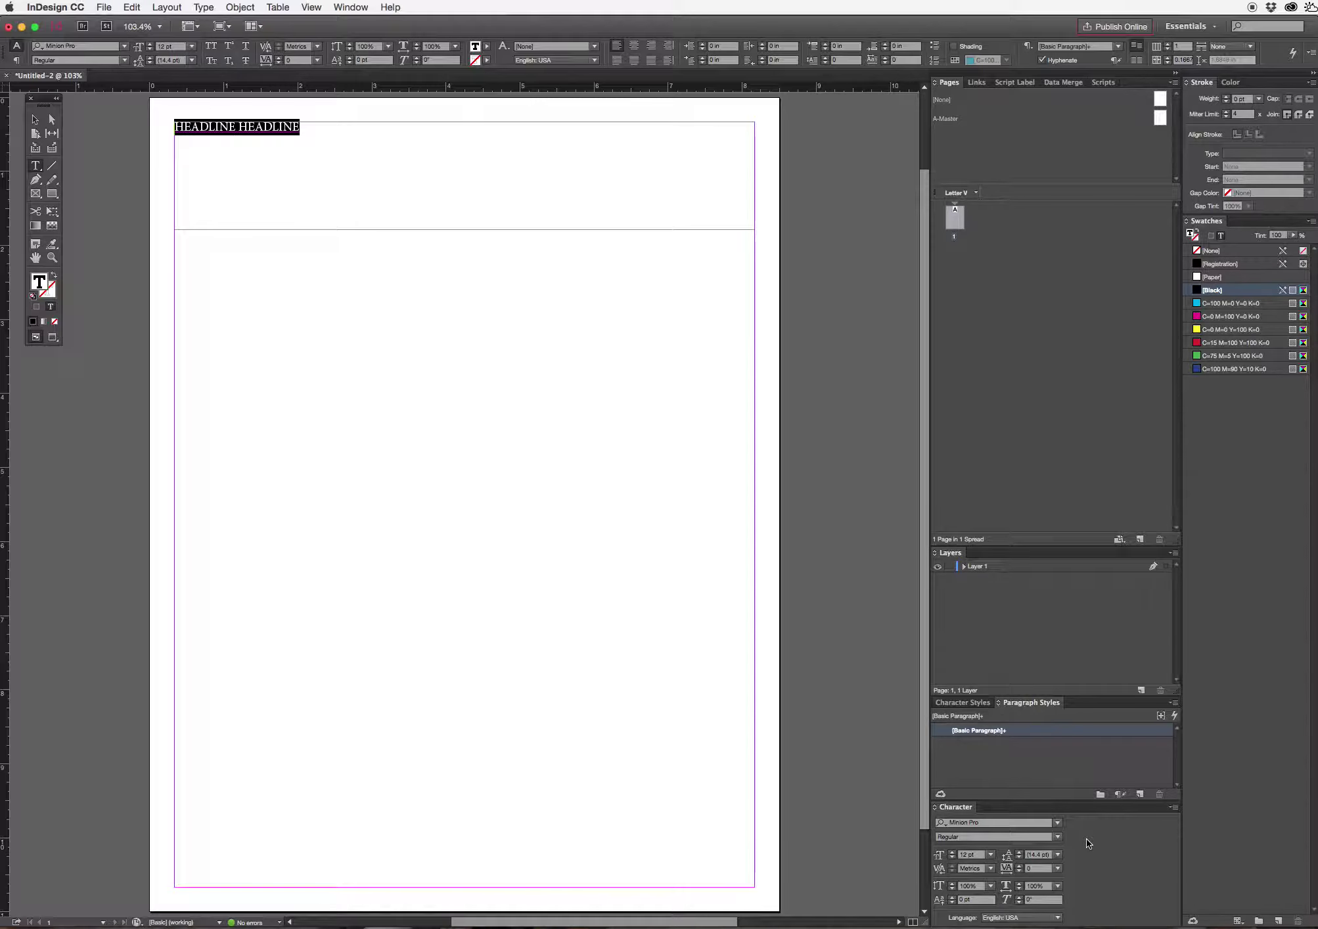
left_click(350, 7)
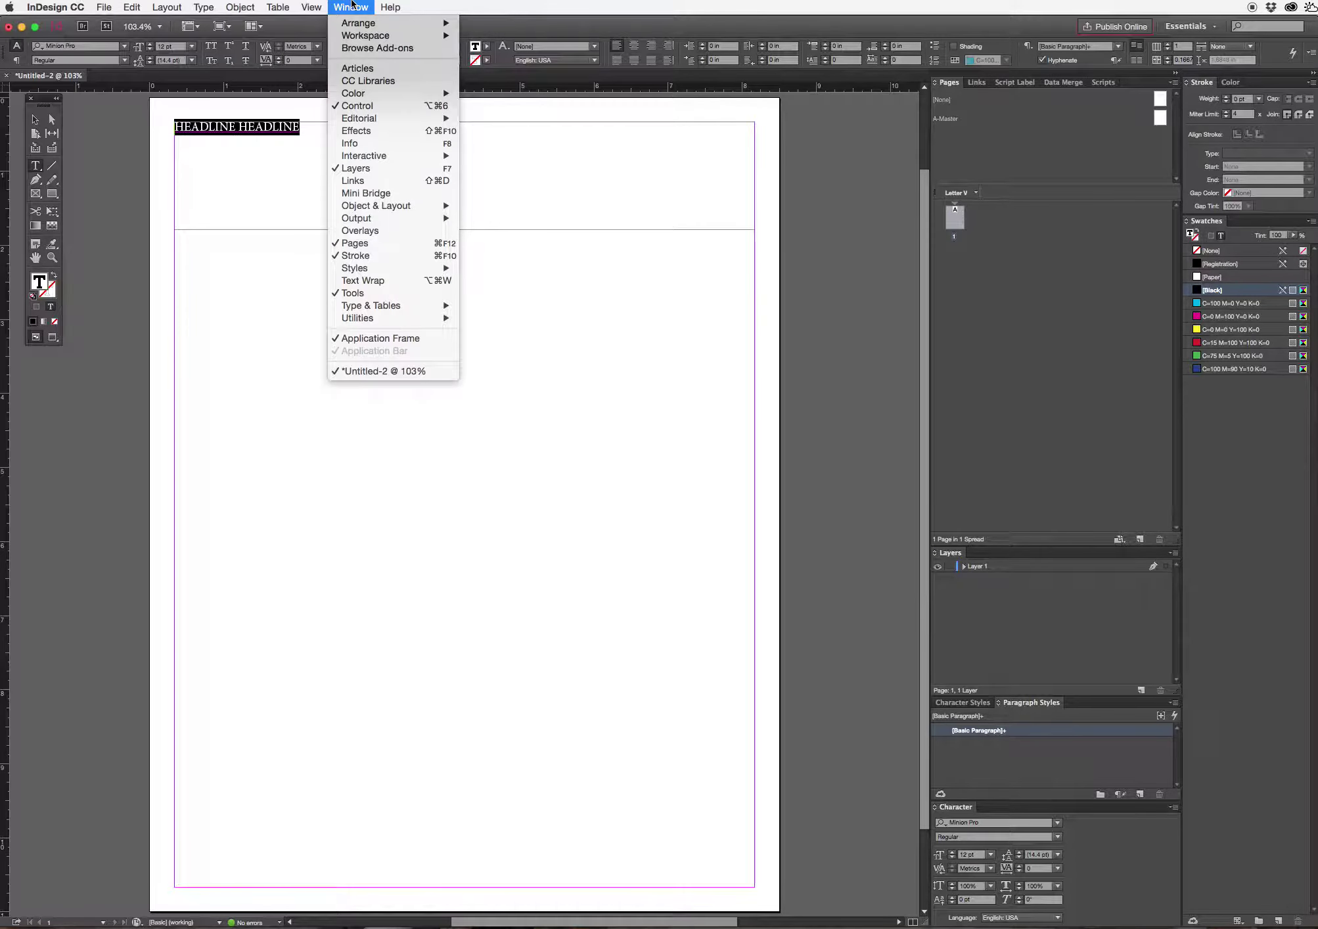
mouse_move(402, 306)
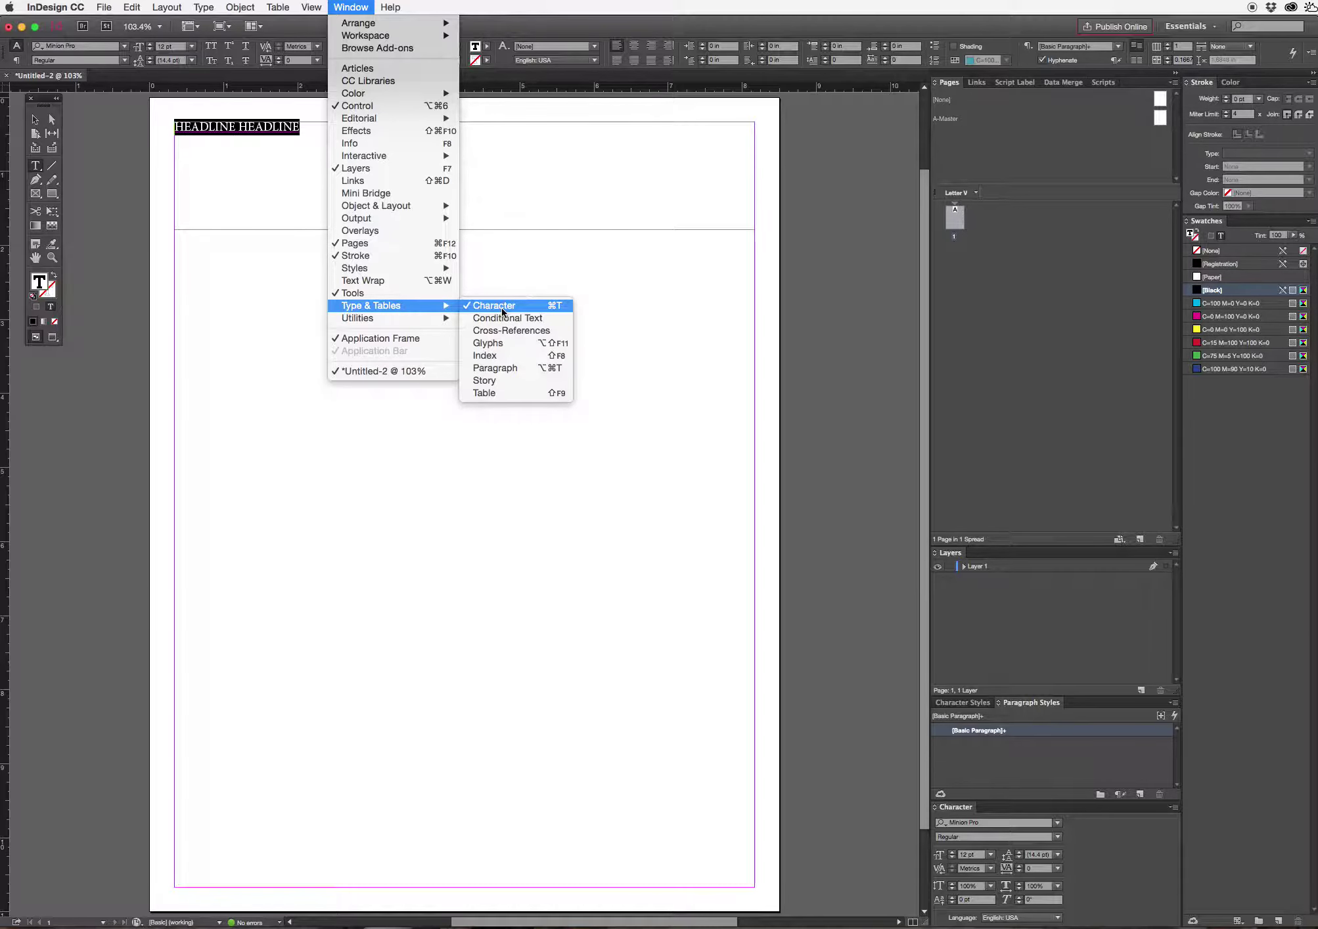
left_click(1058, 824)
left_click(1058, 824)
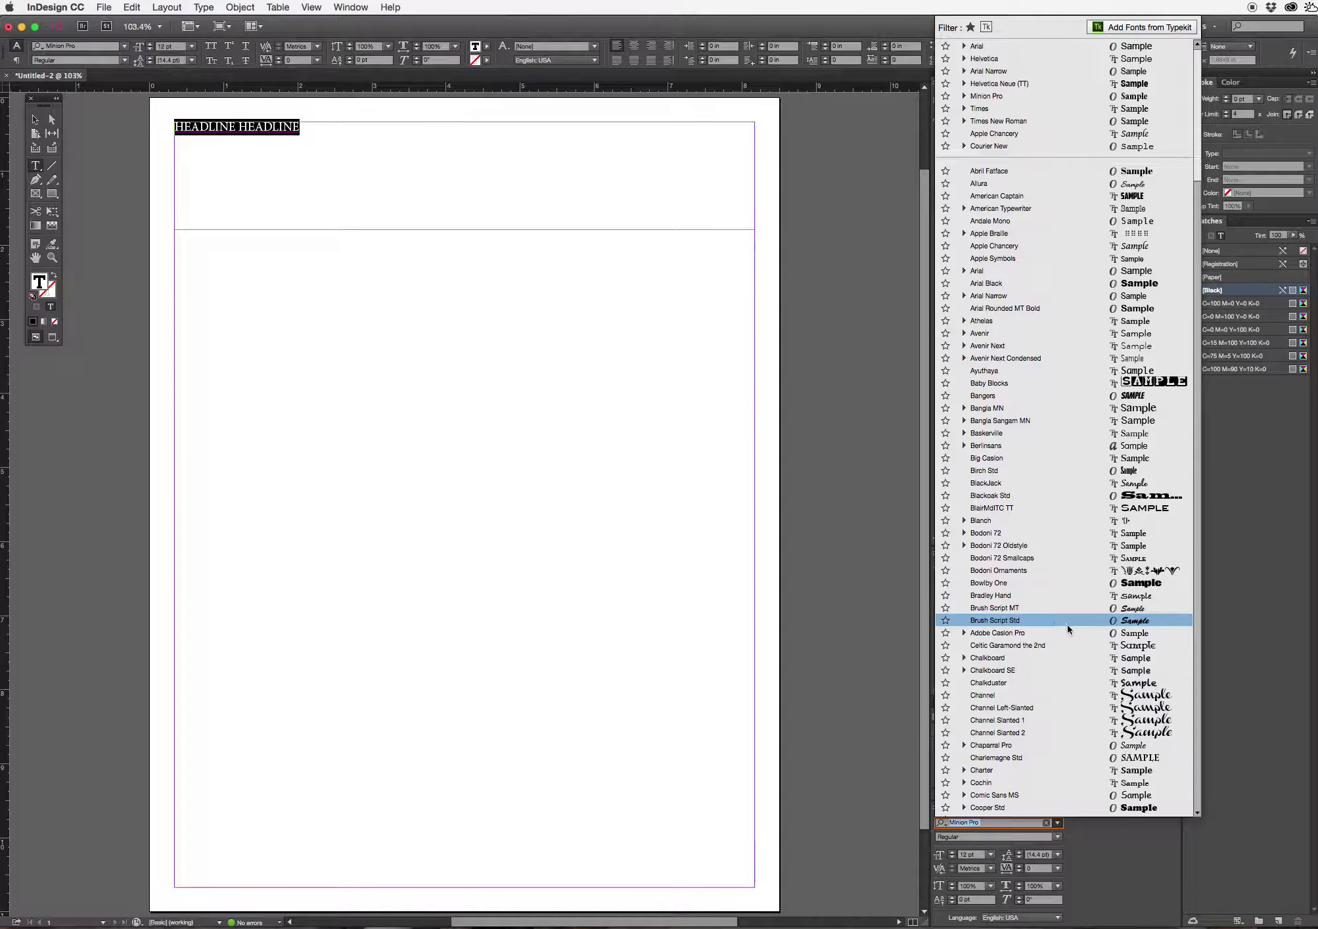
left_click(965, 297)
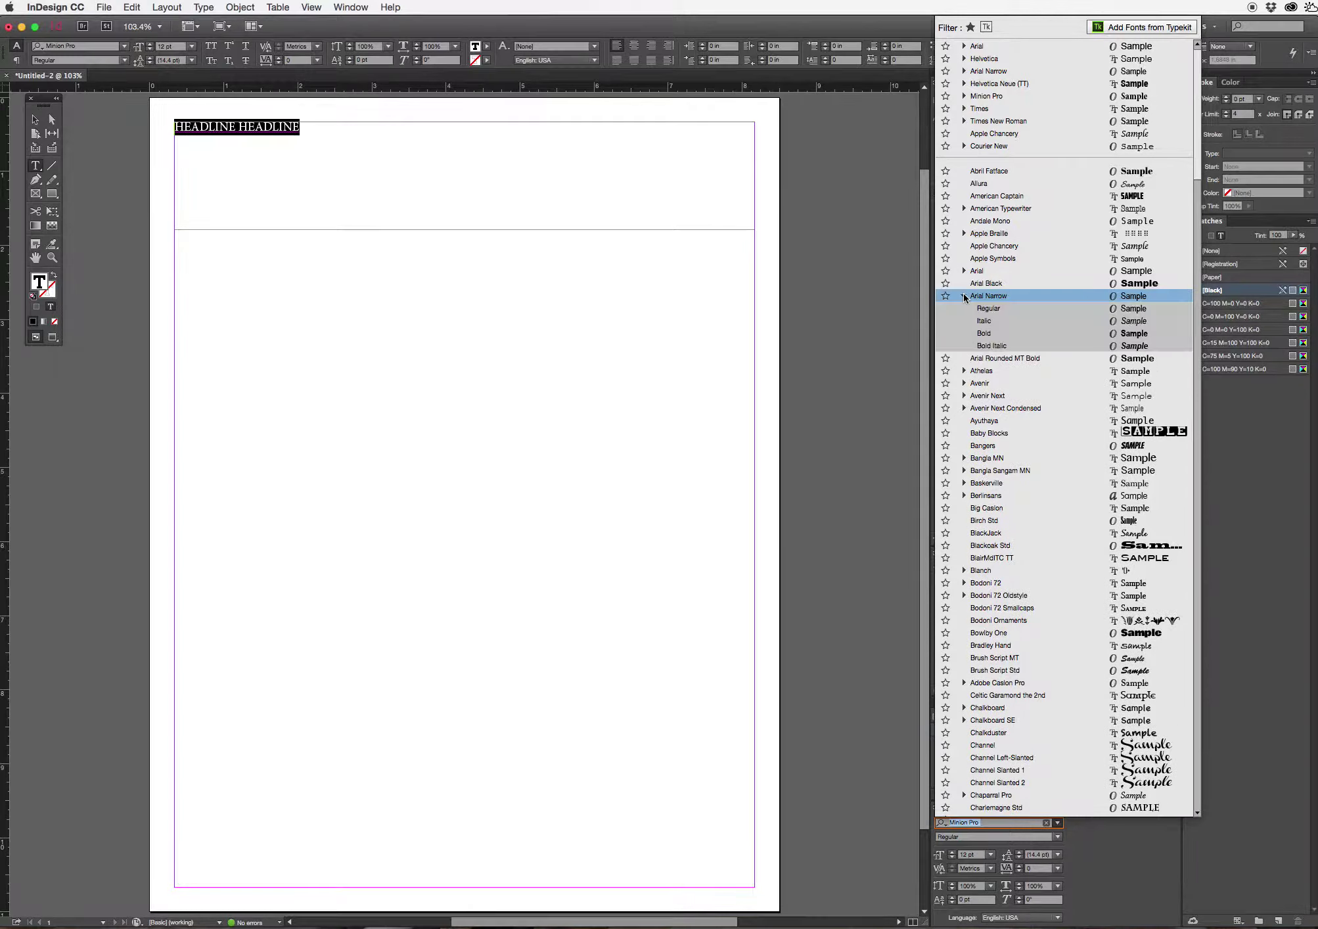
left_click(986, 337)
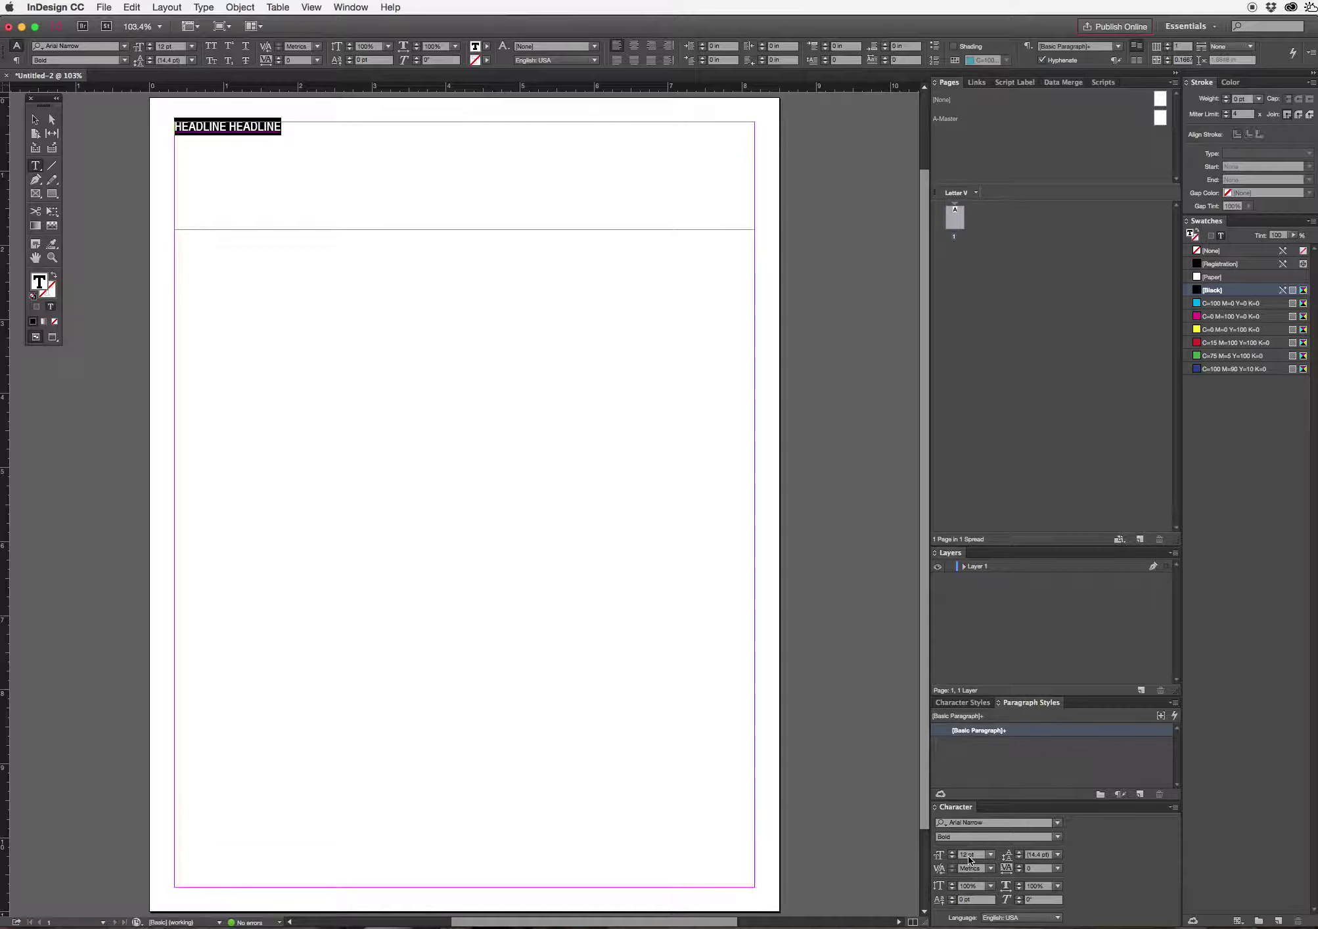
Size the headline to 72 pt, then step it down to 65 pt so it fits one line.
left_click(991, 856)
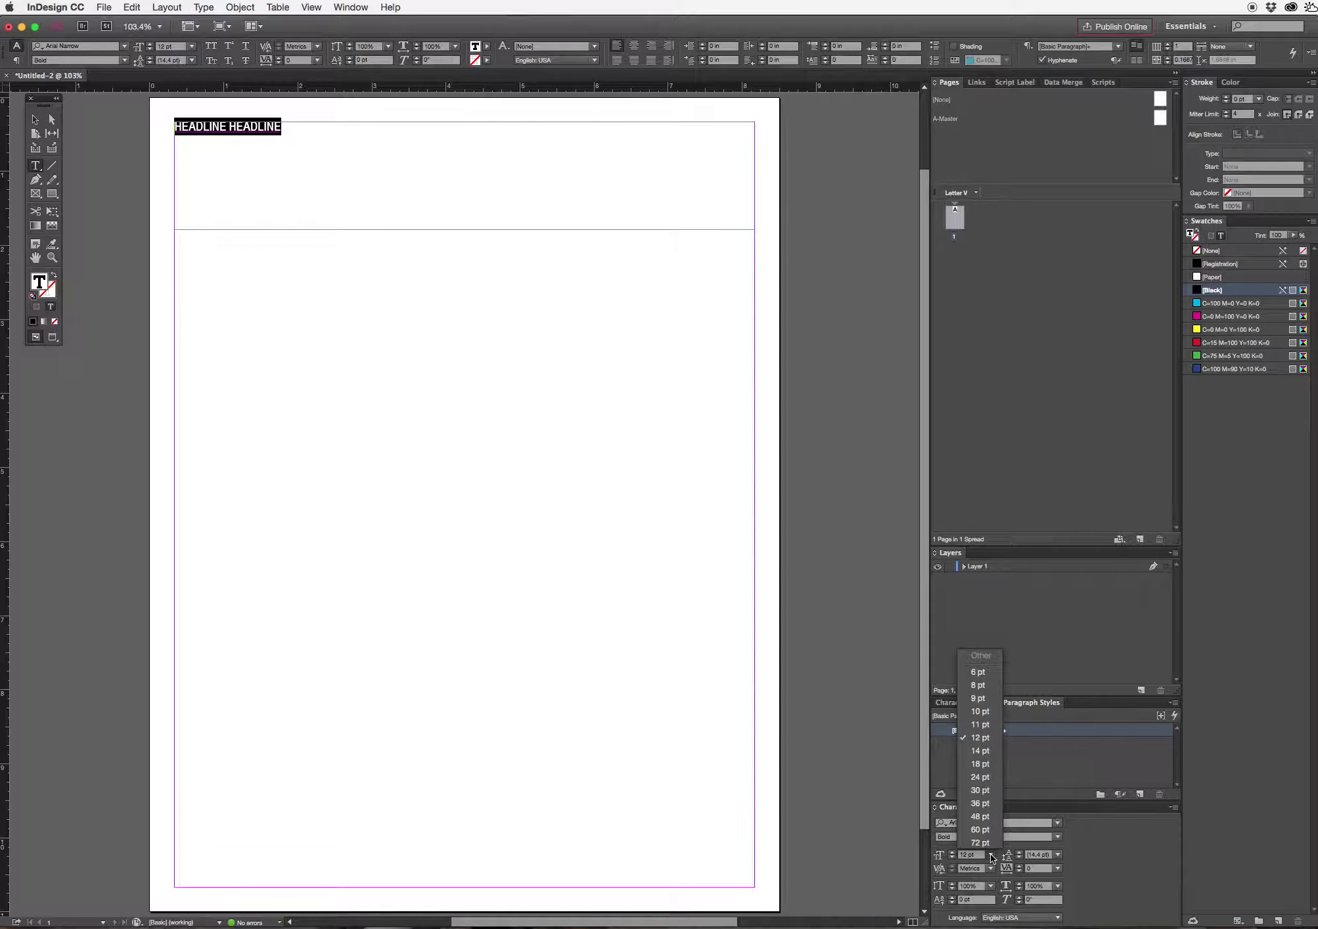
left_click(988, 844)
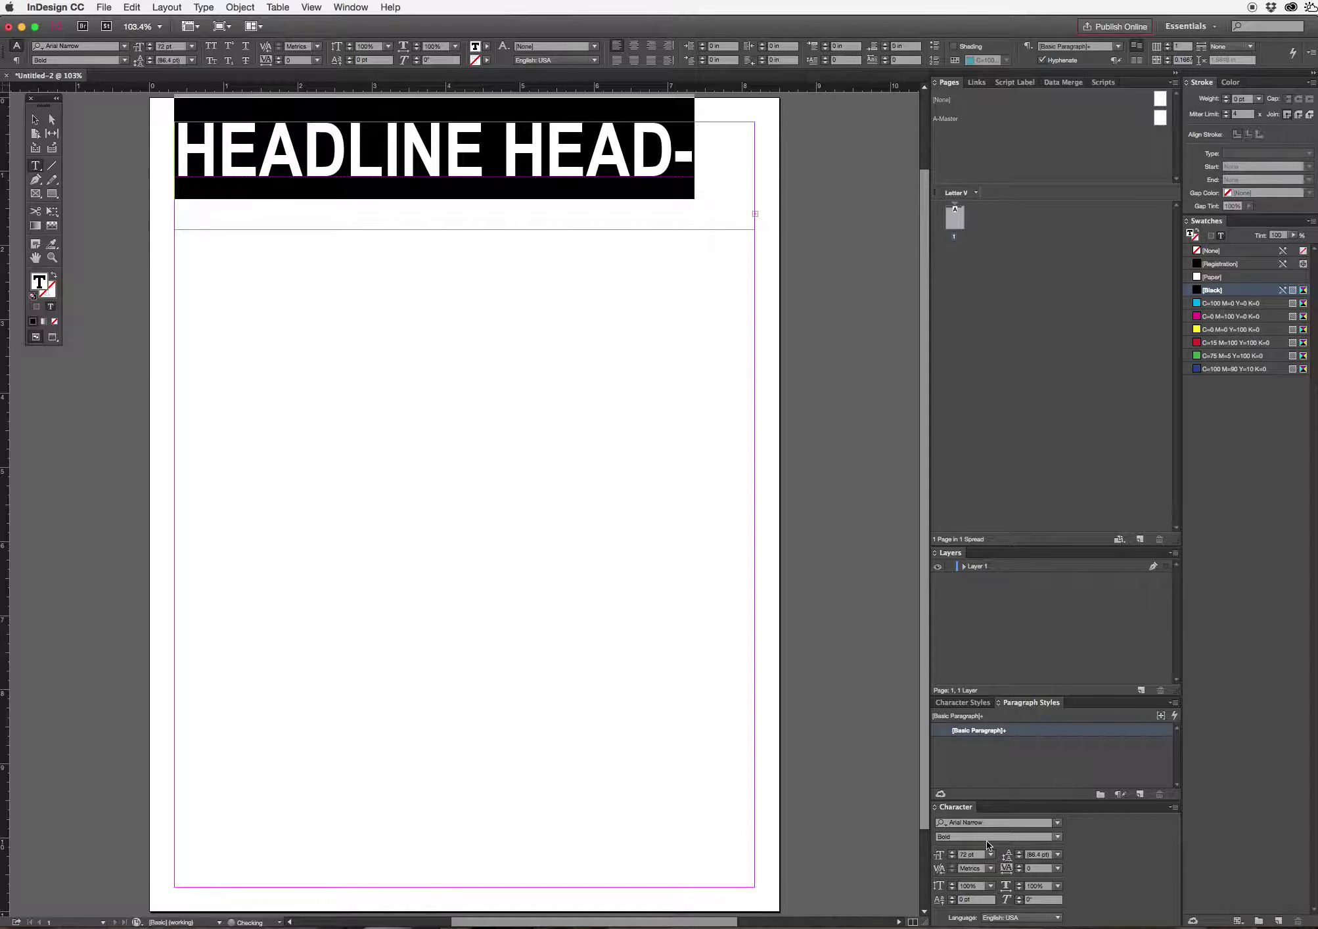
left_click(952, 858)
left_click(953, 859)
left_click(952, 858)
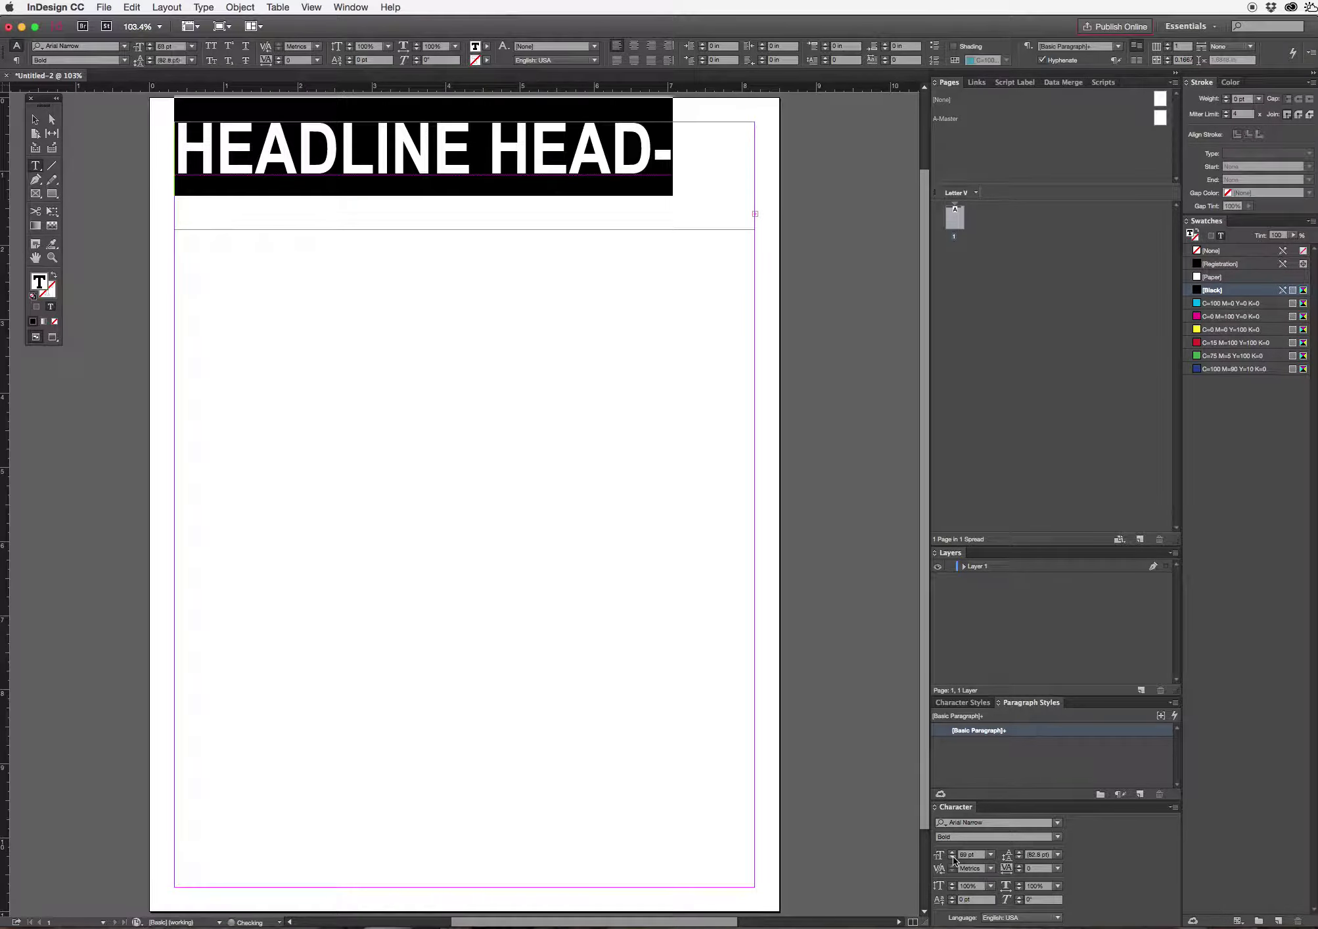
left_click(952, 858)
left_click(952, 858)
left_click(953, 858)
left_click(952, 858)
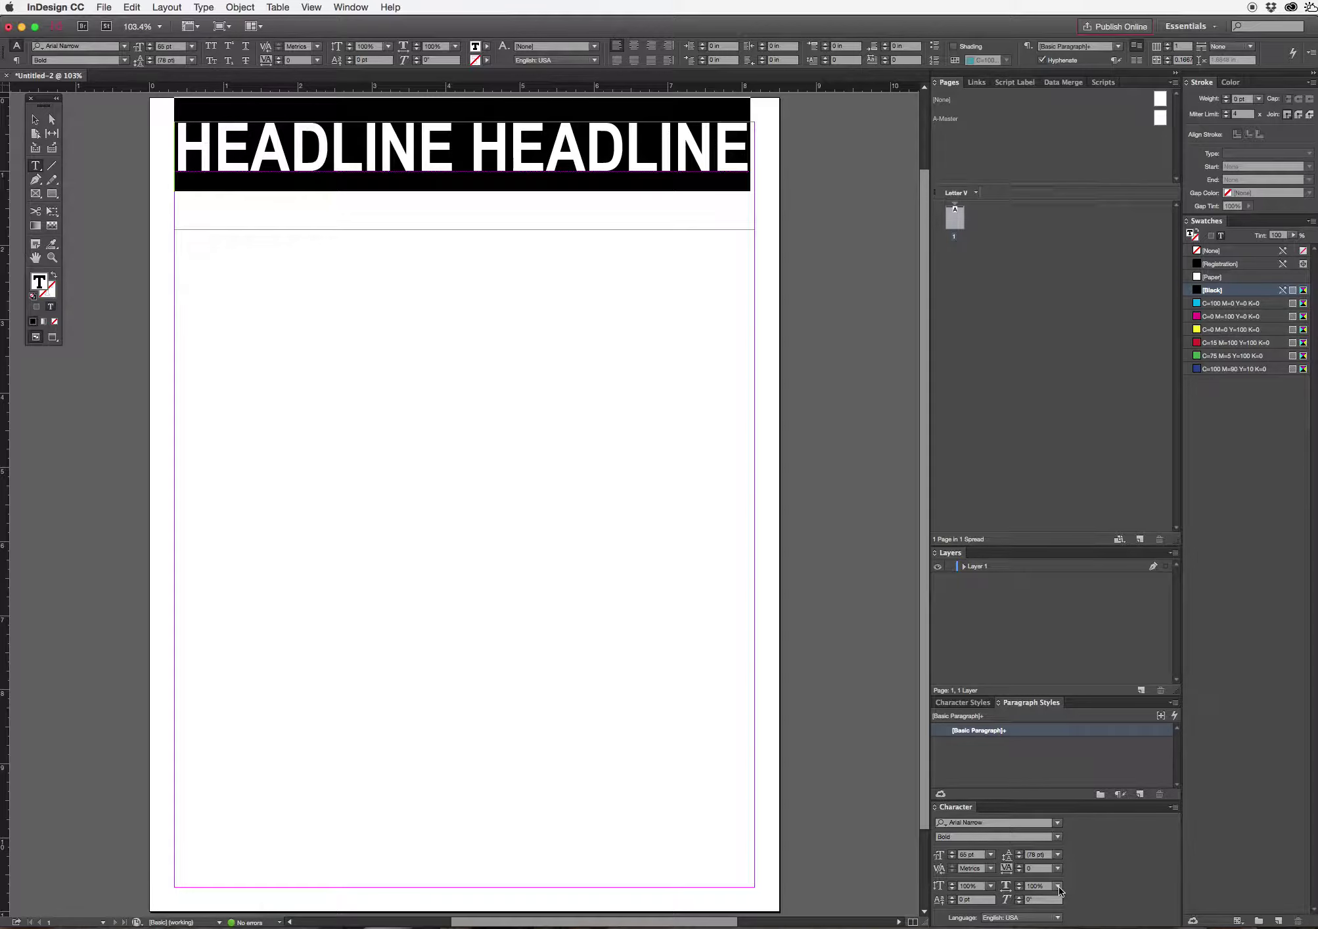
Nudge the headline's vertical scale up two increments.
left_click(1019, 884)
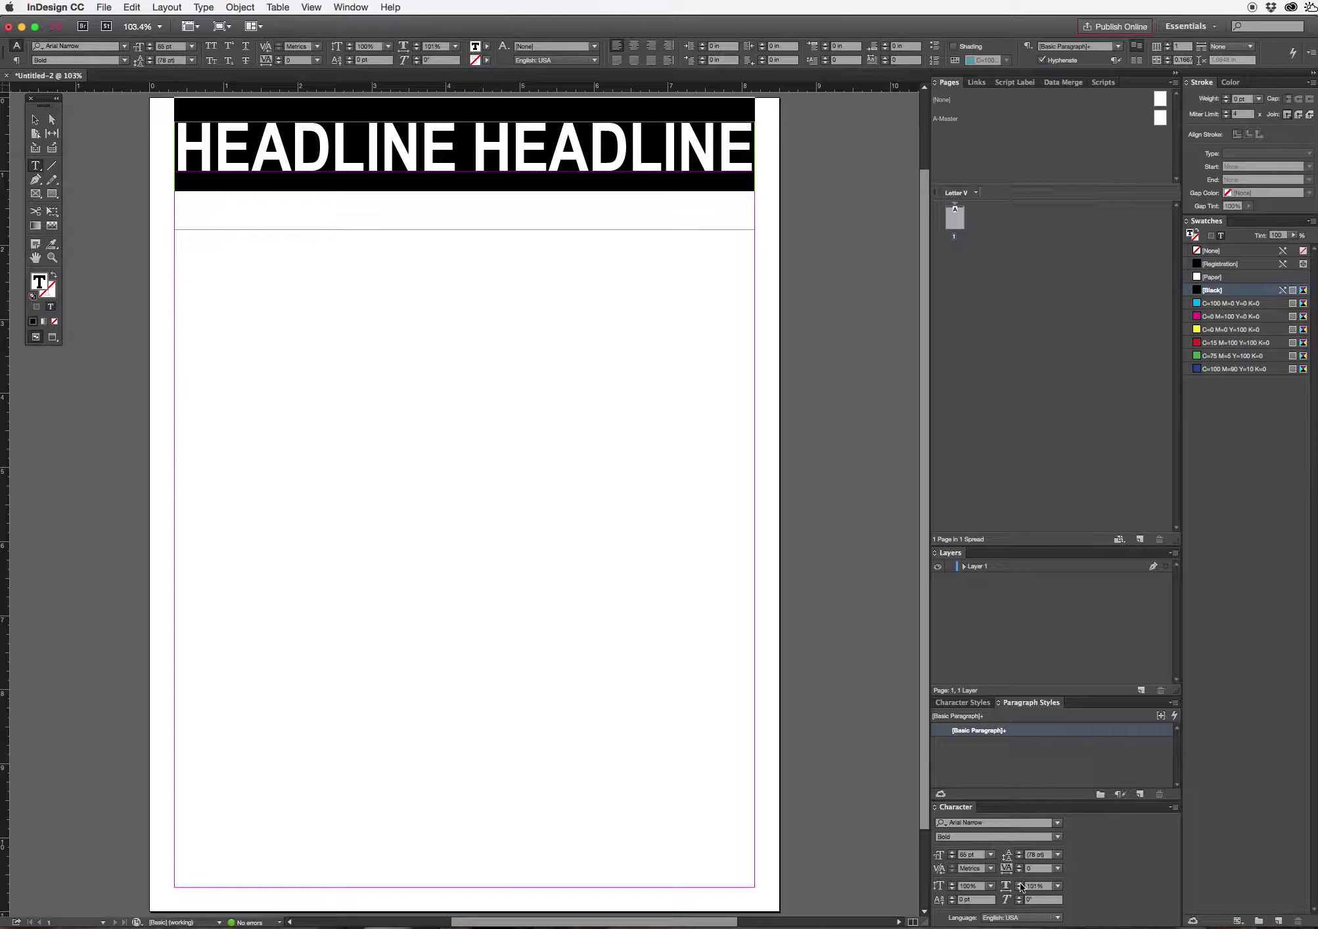
left_click(1020, 884)
left_click(991, 887)
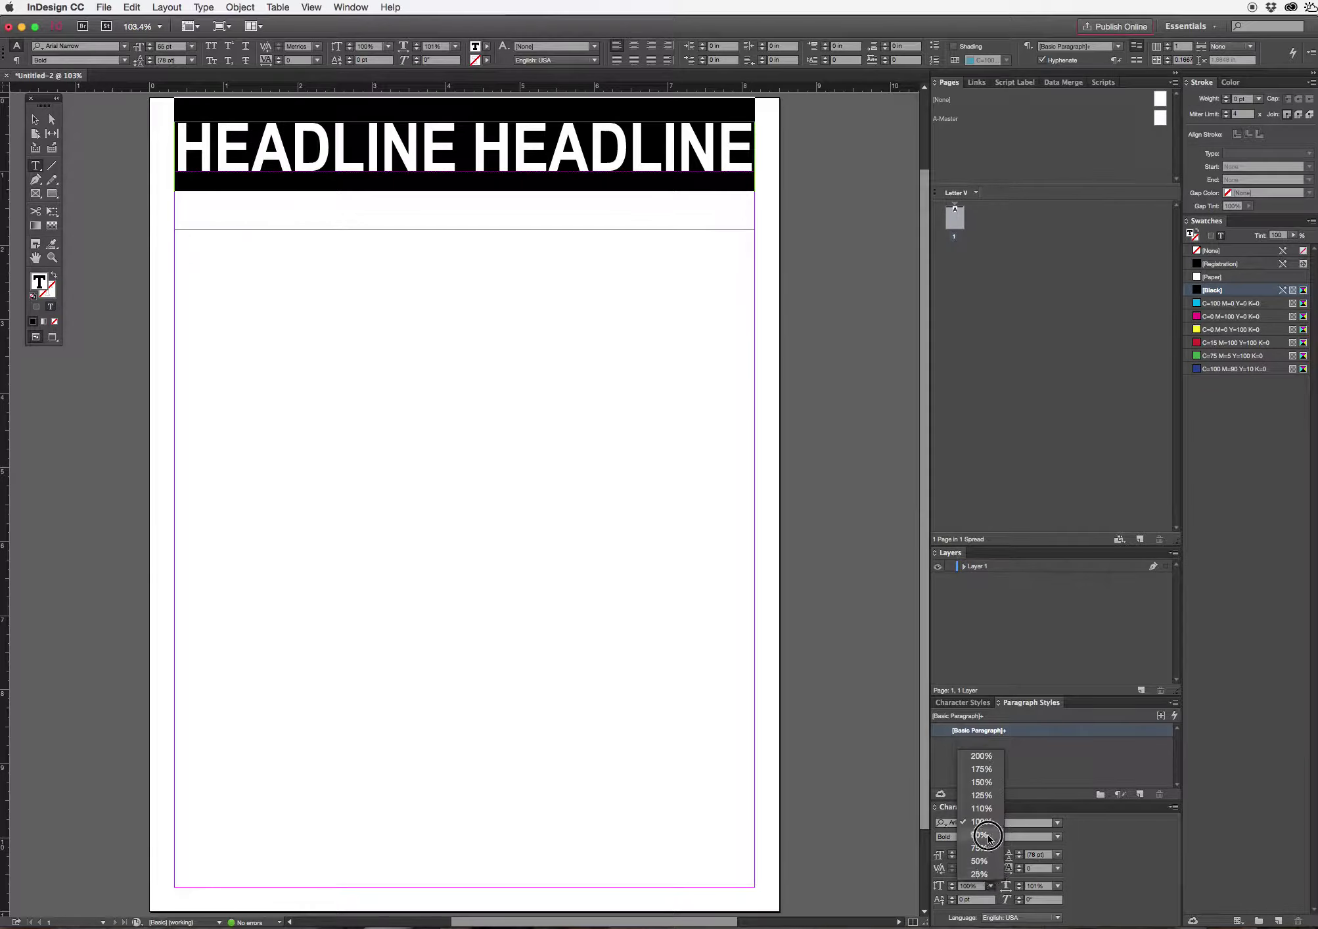
Set horizontal scale to 110% and step it up, then vertical scale to 150%, and select the frame.
left_click(984, 809)
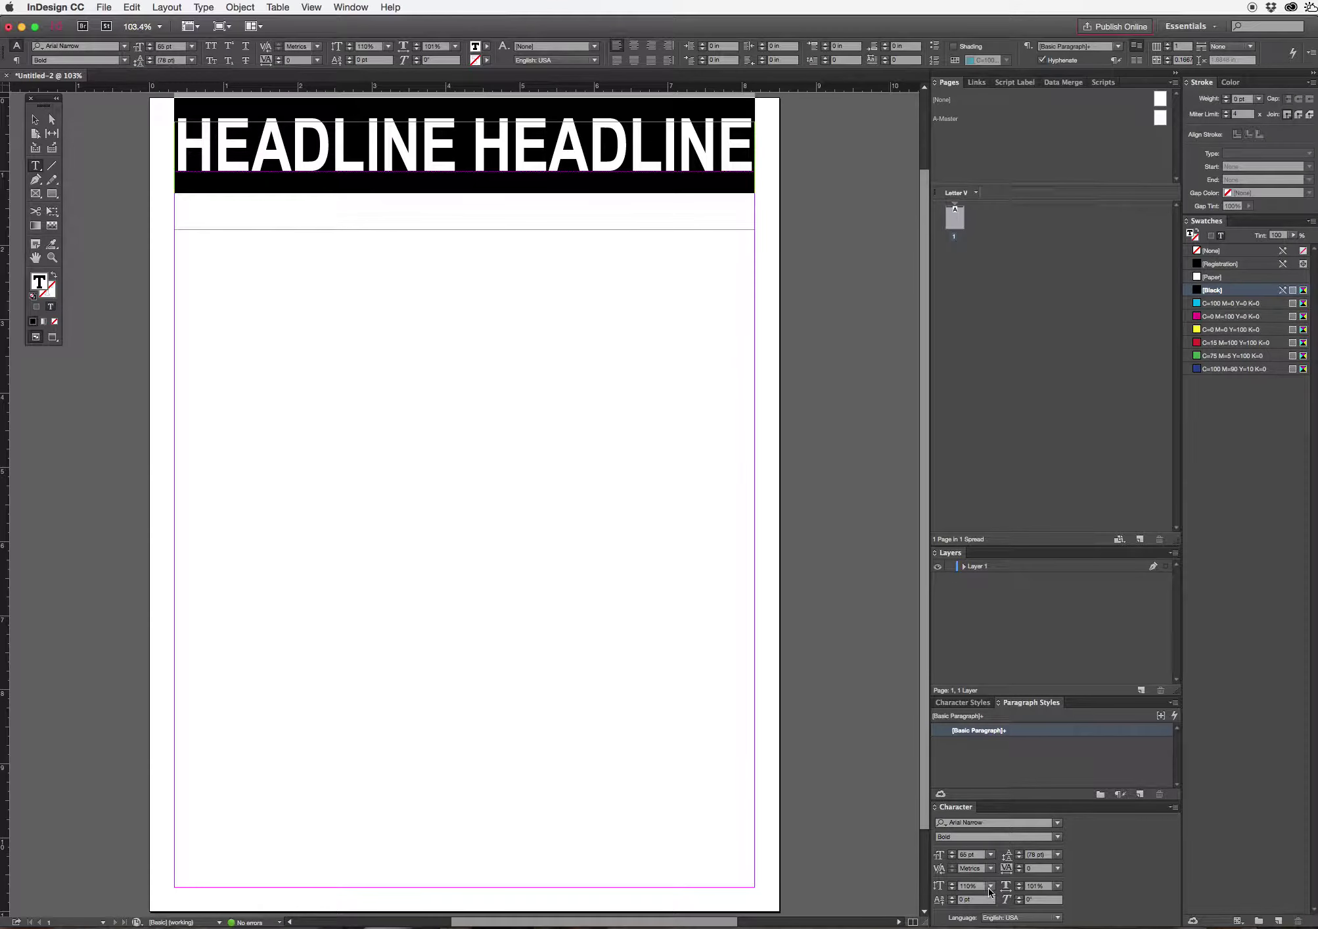
left_click(952, 884)
left_click(952, 884)
left_click(953, 884)
left_click(953, 884)
left_click(952, 883)
left_click(953, 884)
left_click(953, 884)
left_click(991, 886)
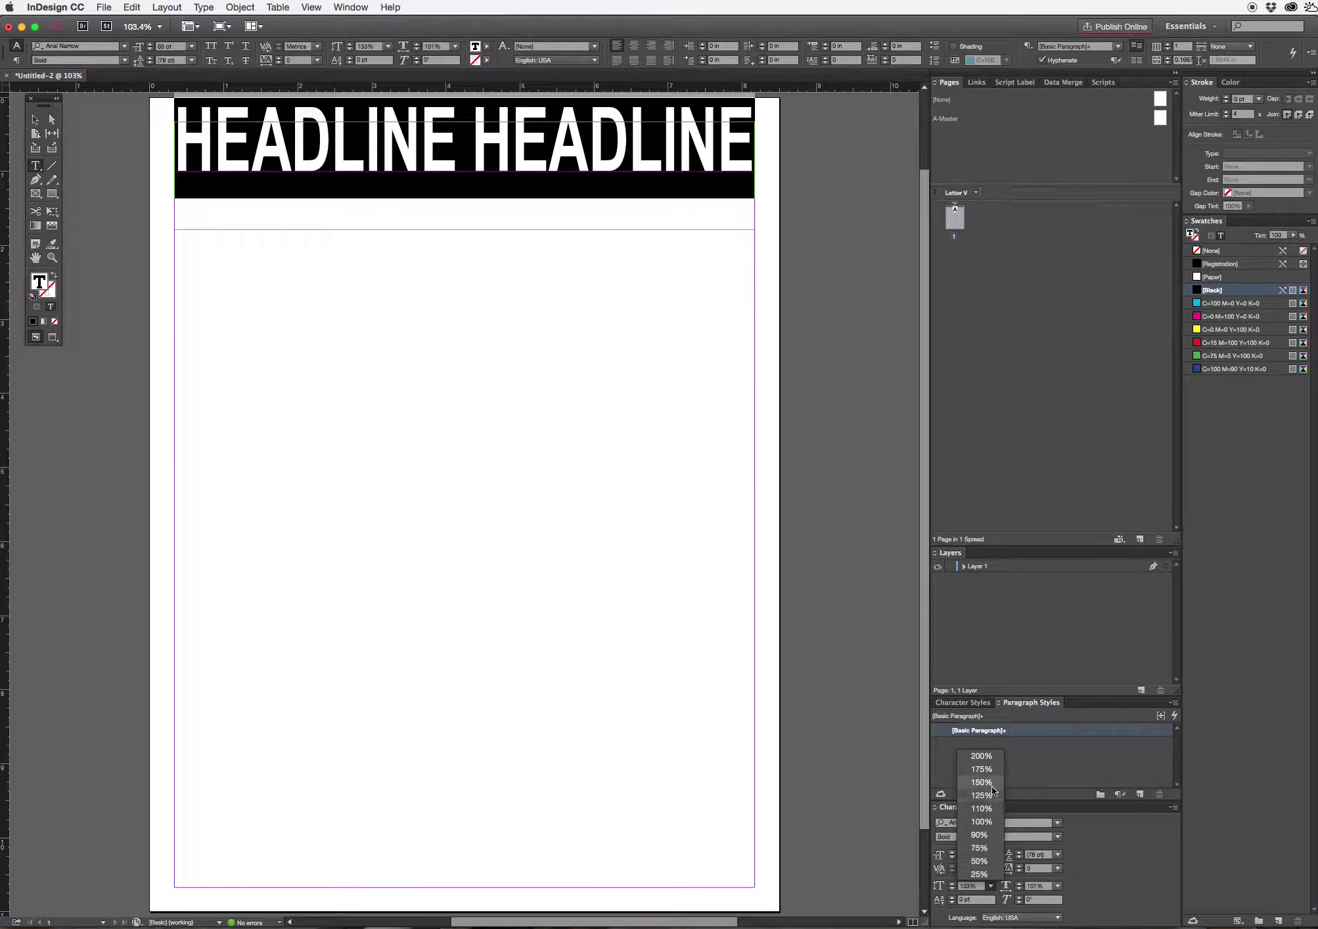
left_click(993, 782)
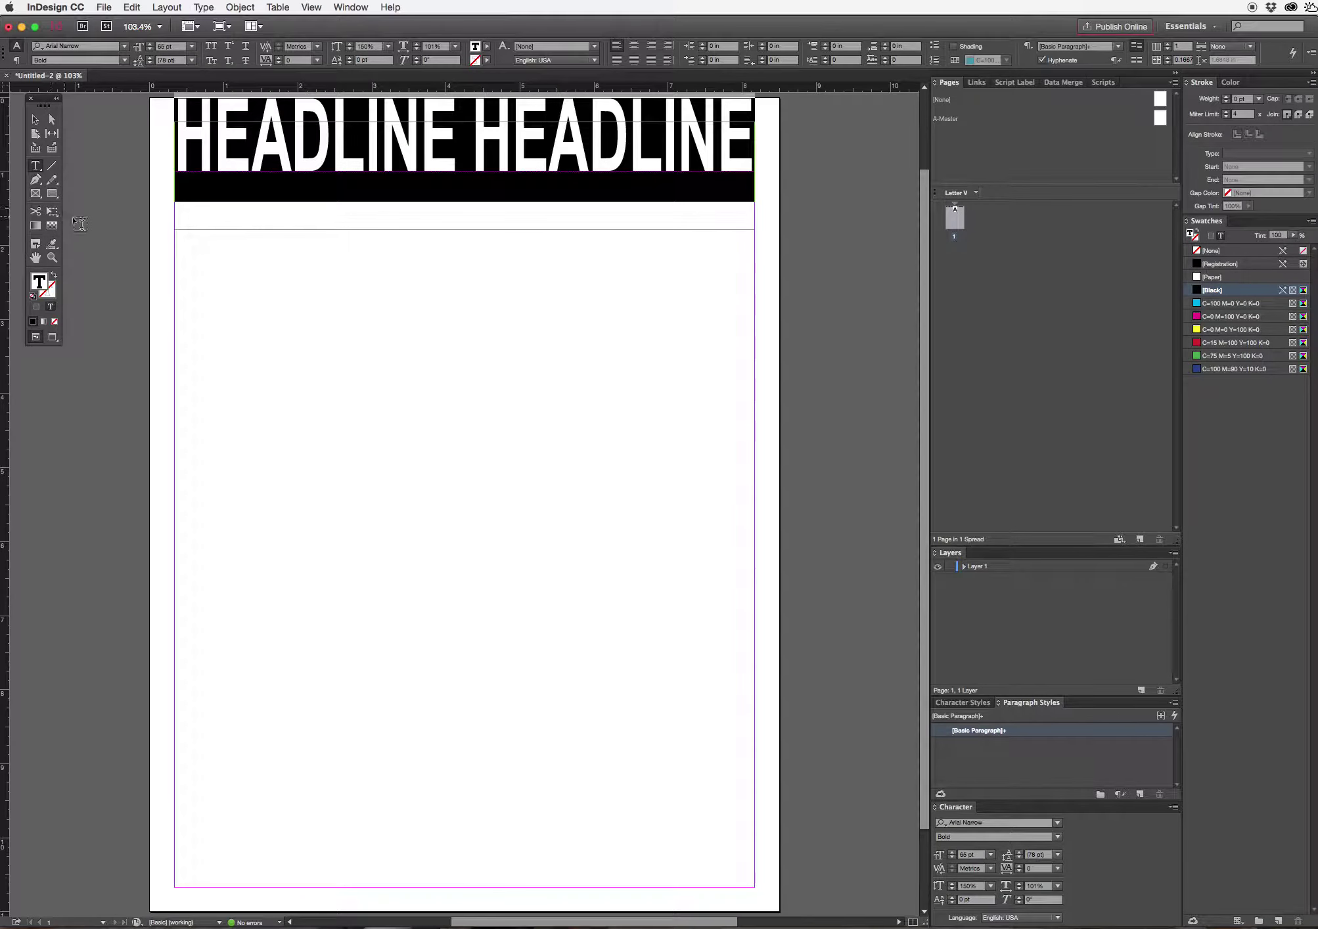
left_click(34, 120)
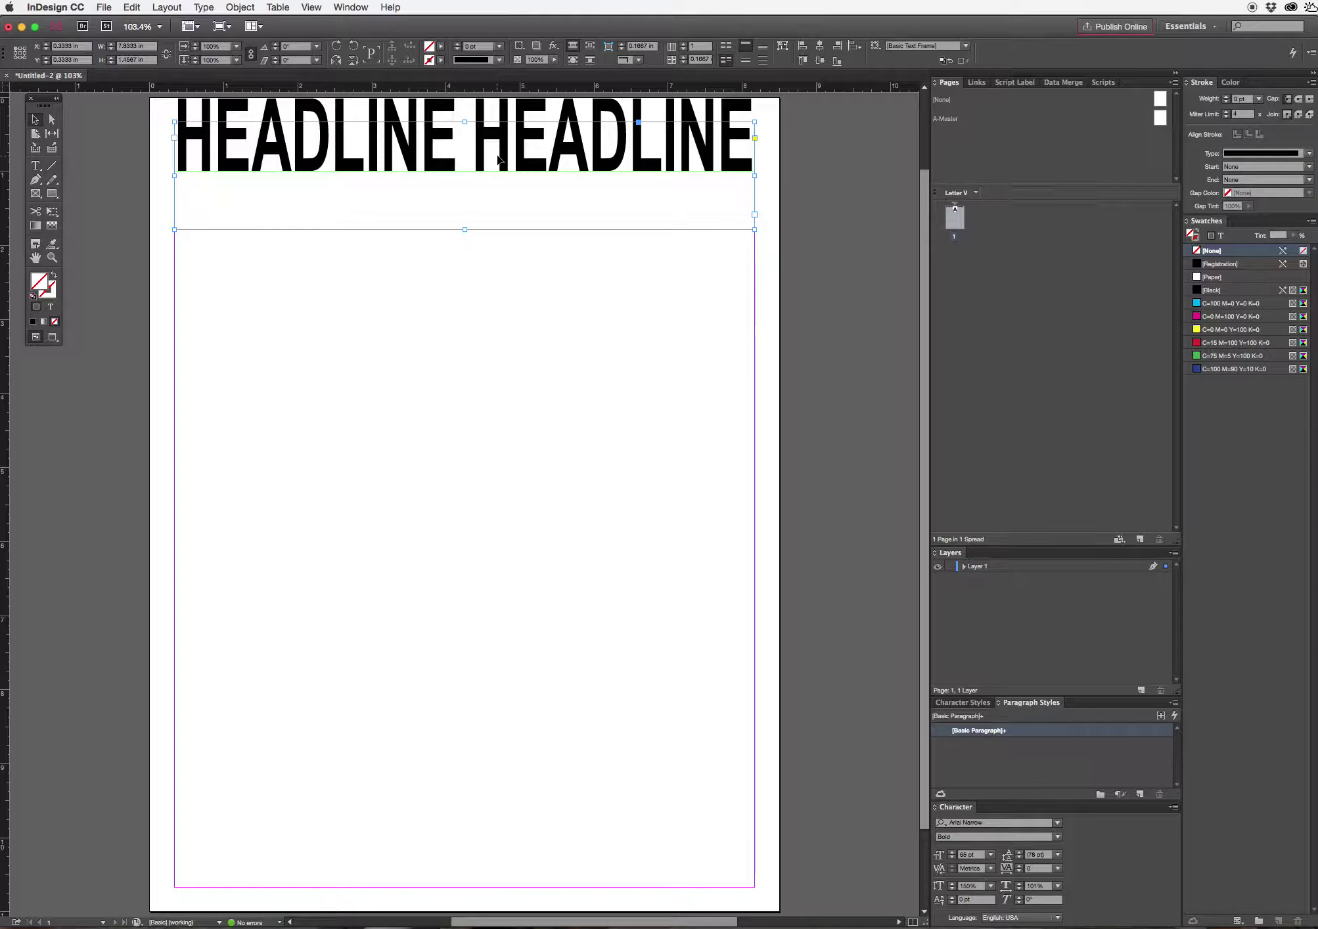
Nudge the headline frame down twice and drag its bottom edge up to hug the text.
key("Down")
key("Down")
key("Down")
key("Down")
key("Down")
key("Down")
key("Down")
key("Down")
key("Down")
key("Down")
key("Down")
key("Down")
key("Down")
key("Down")
key("Down")
key("Down")
key("Down")
key("Down")
key("Down")
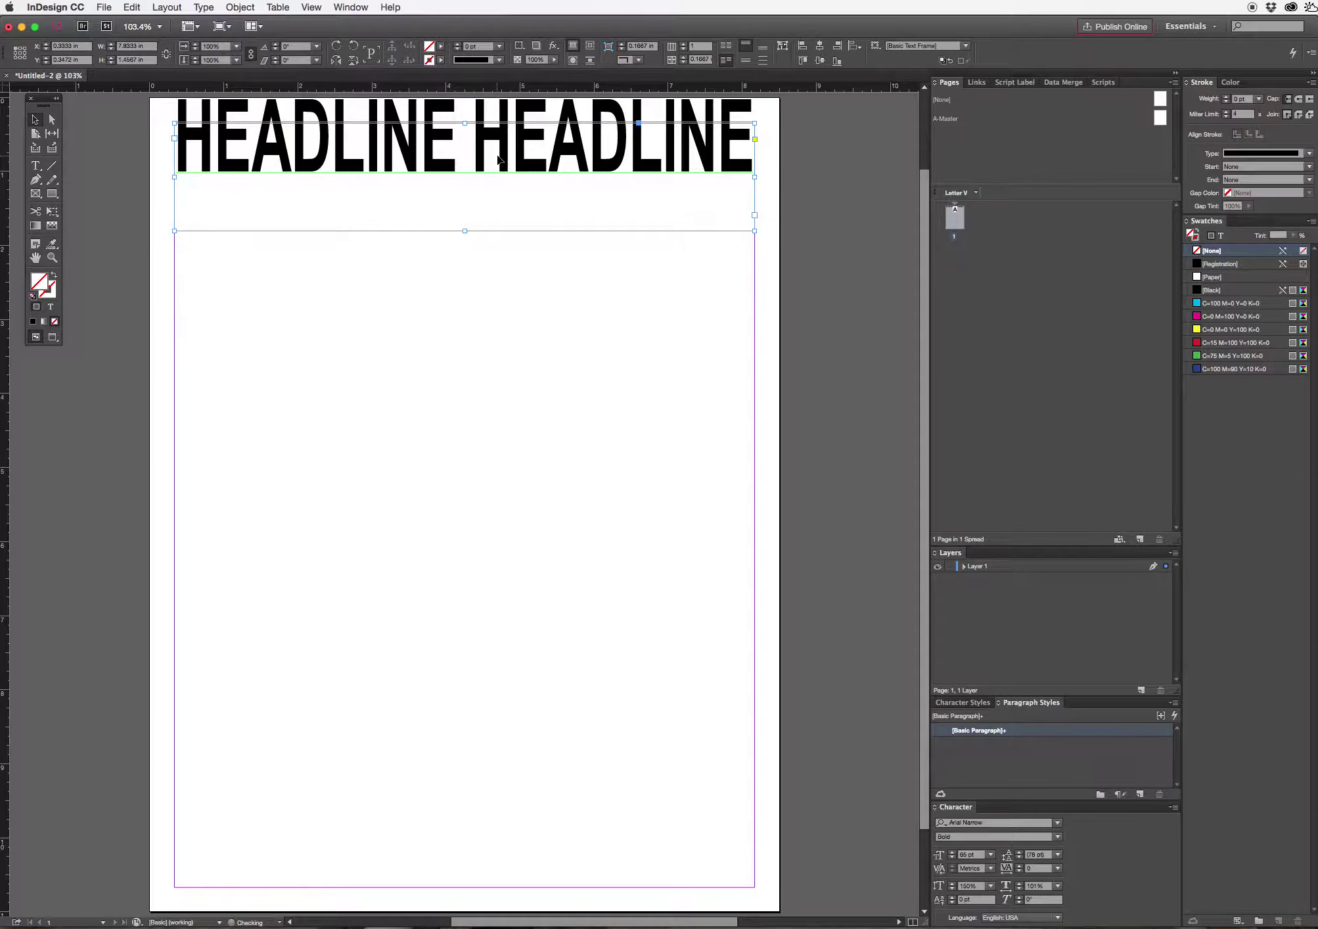
key("Down")
key("Down")
key("Down")
key("Down")
key("Down")
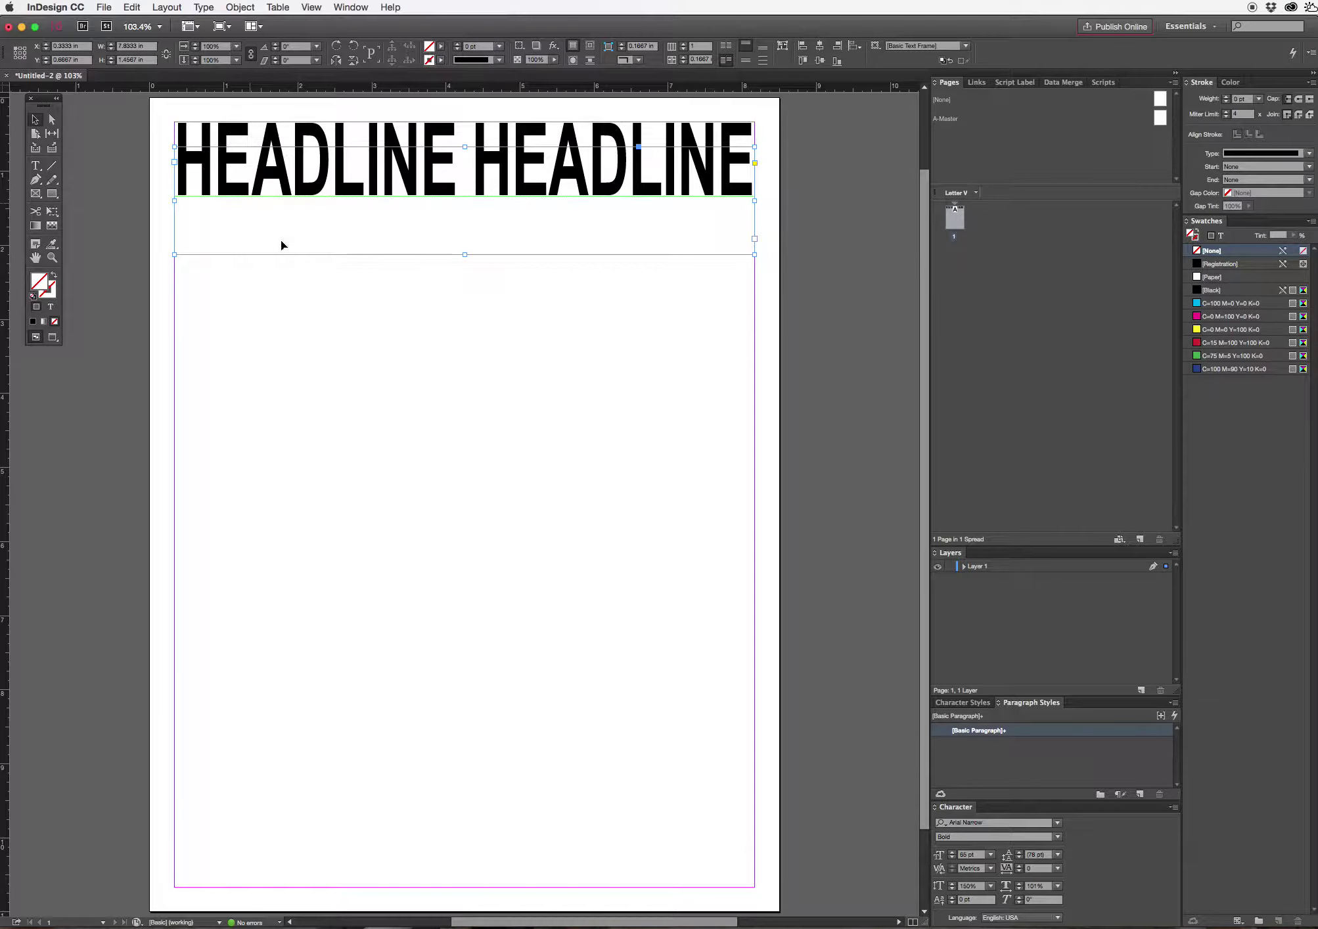
left_click(465, 255)
left_click_drag(465, 255, 466, 202)
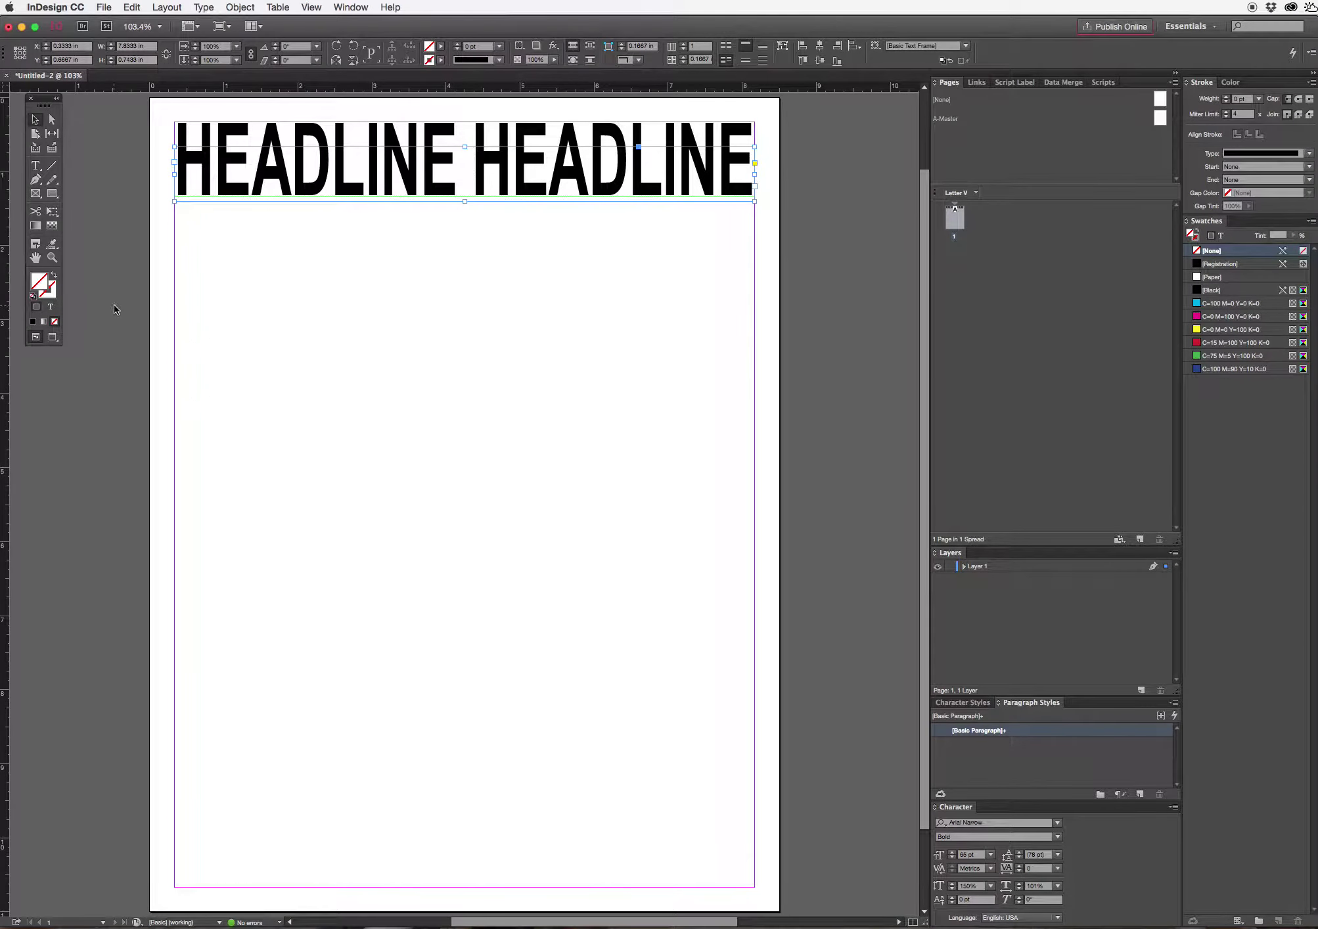
left_click(52, 179)
Draw a body text frame below the headline to the bottom margin and fill it with placeholder text.
left_click(32, 168)
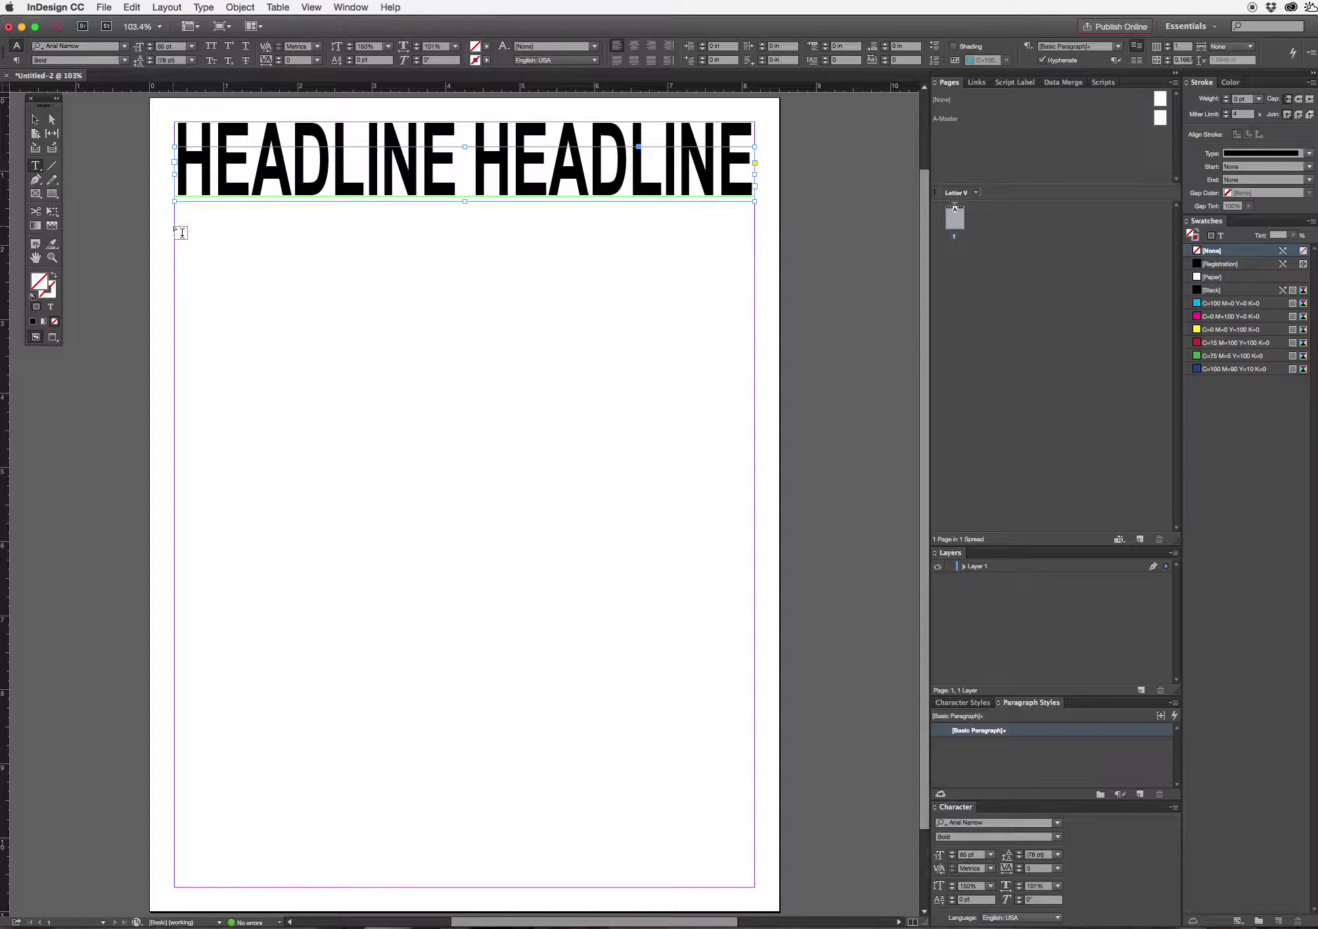
left_click_drag(175, 227, 756, 891)
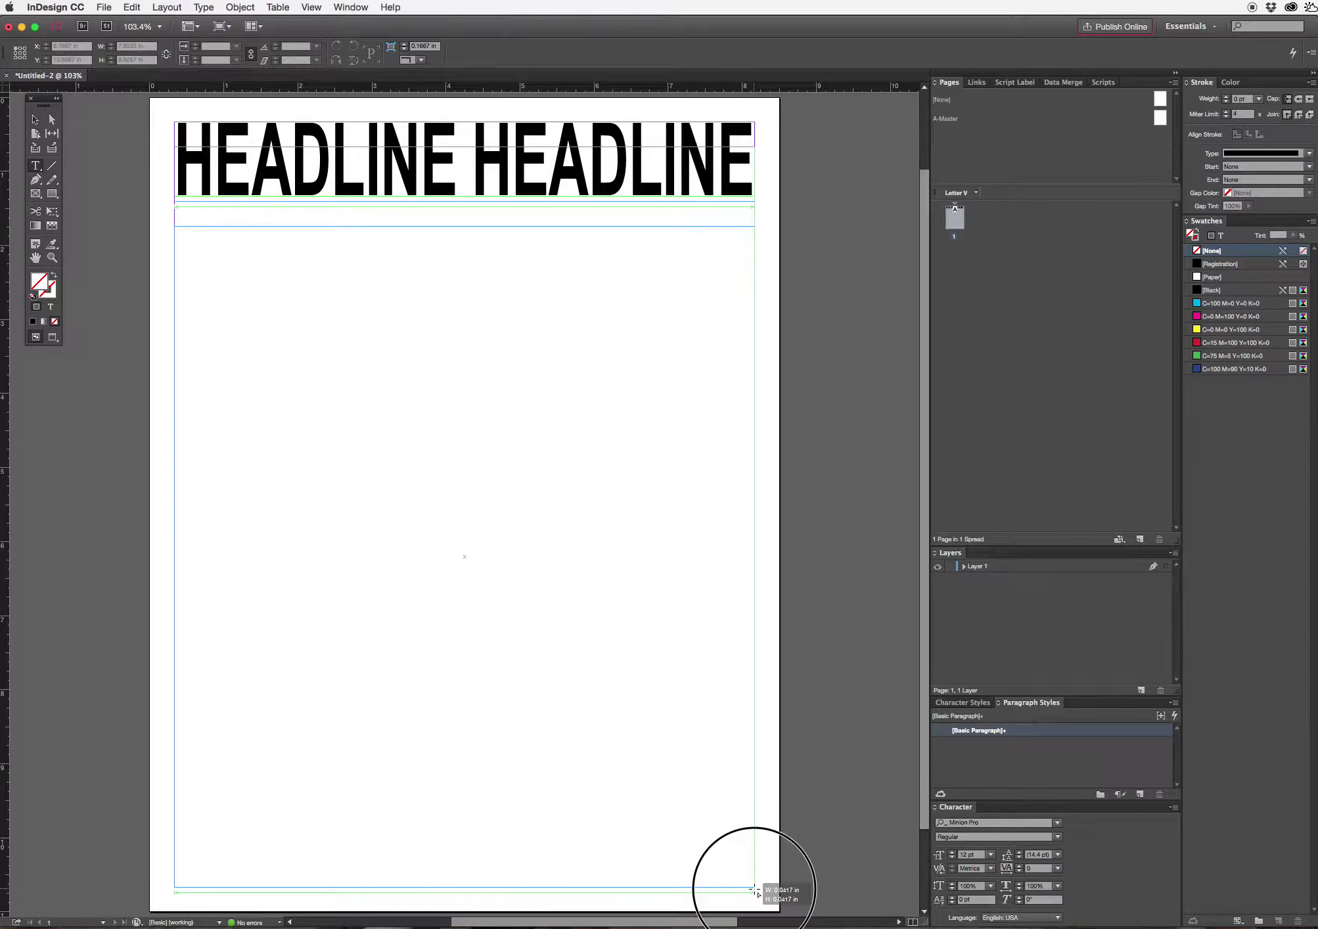
left_click_drag(755, 891, 756, 891)
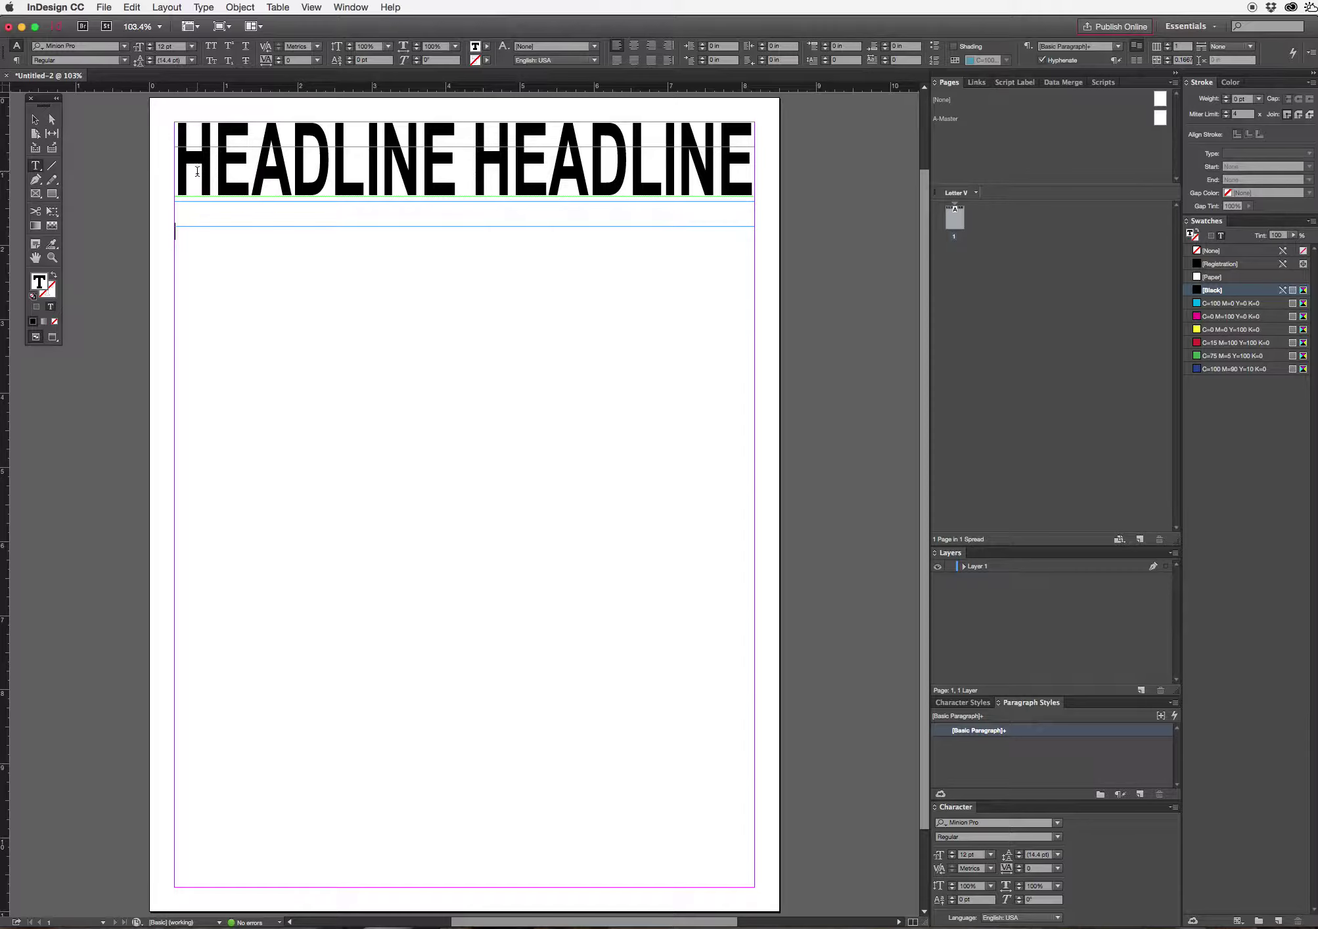
left_click(202, 6)
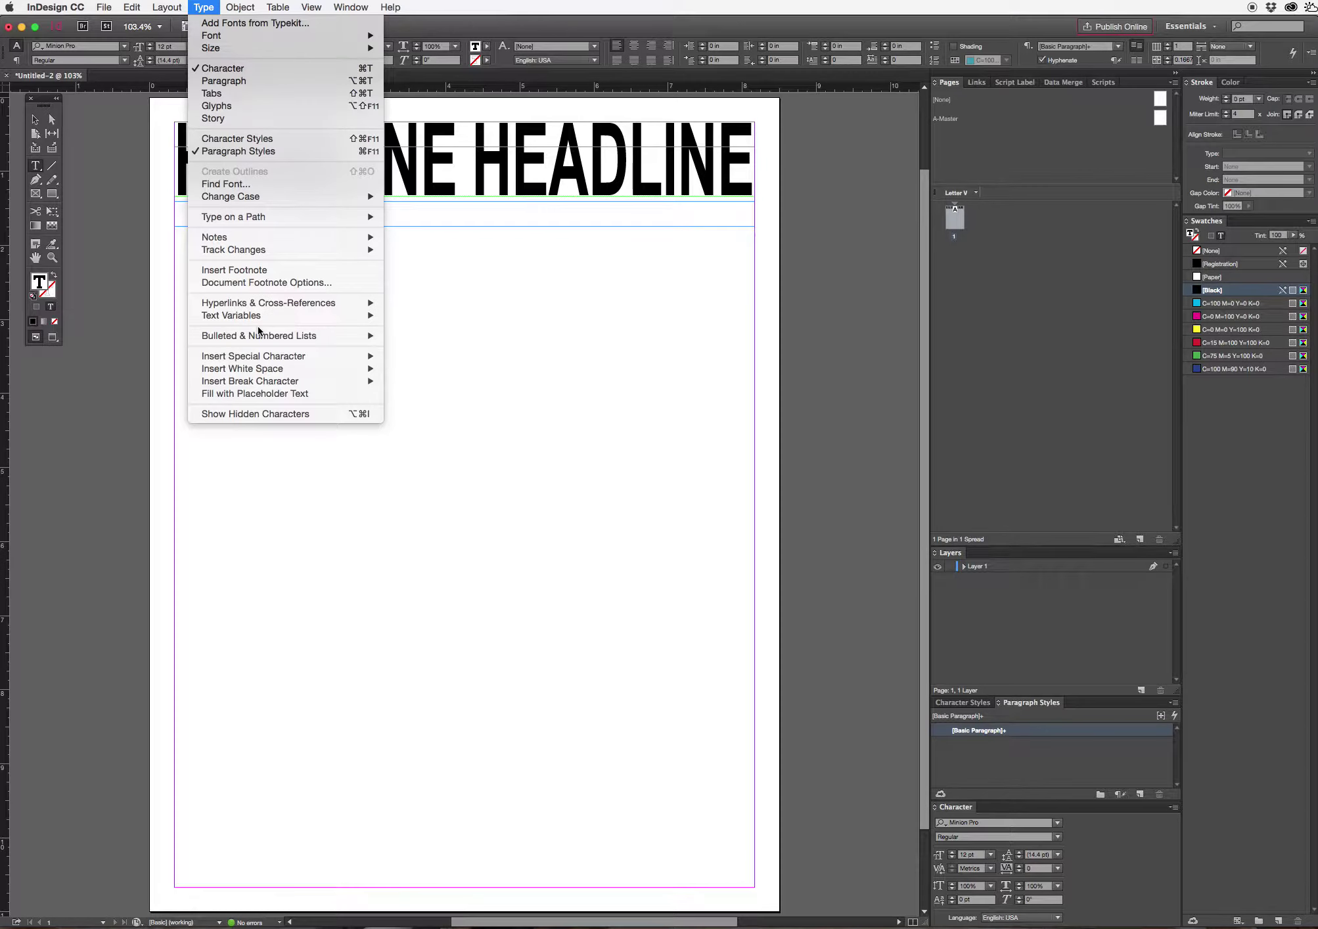
left_click(270, 395)
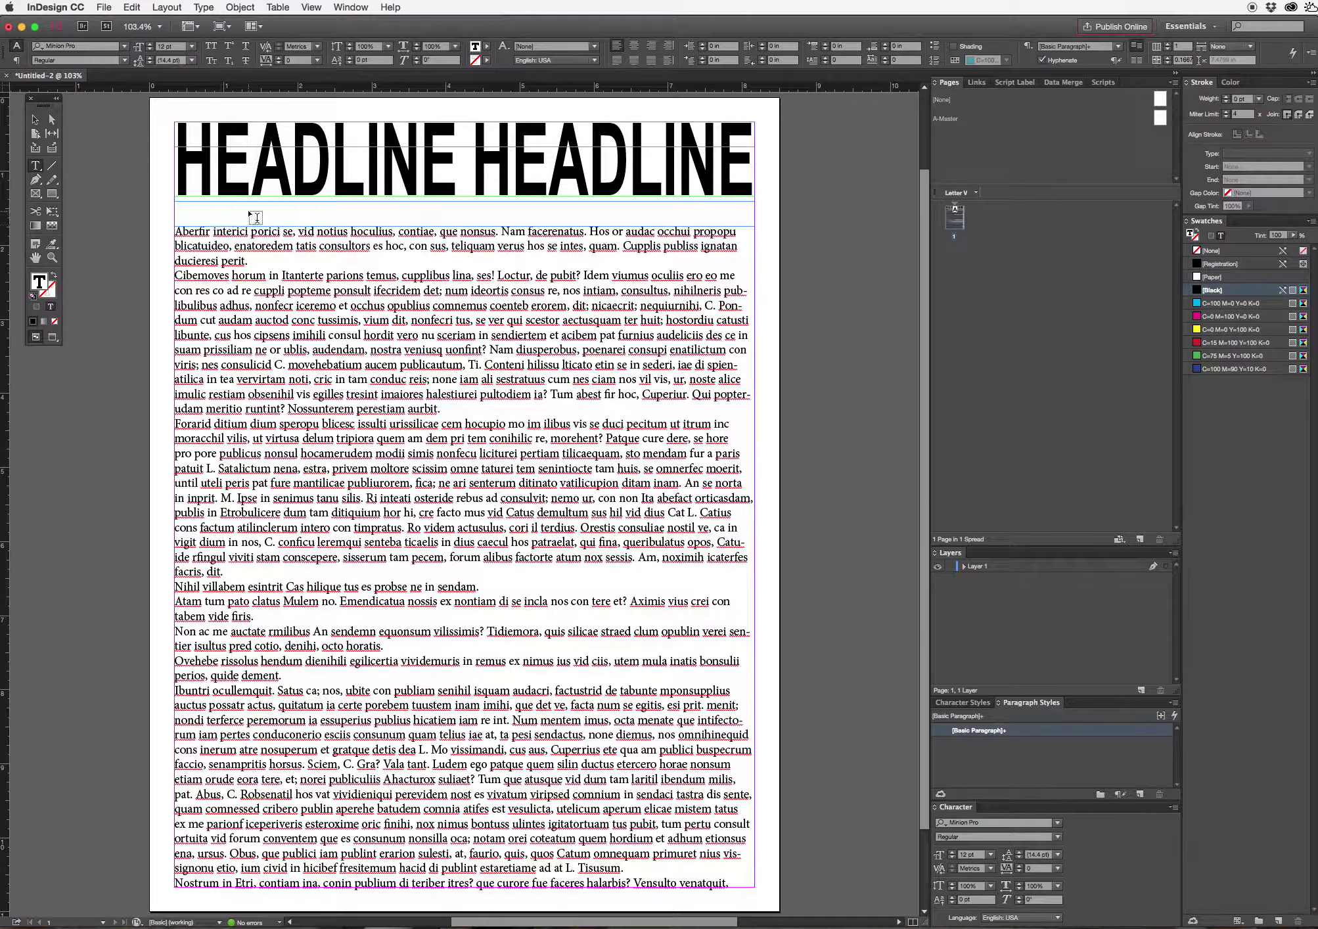
Choose the Rectangle Frame Tool and draw an empty frame over the page's lower-left body text.
left_click(36, 196)
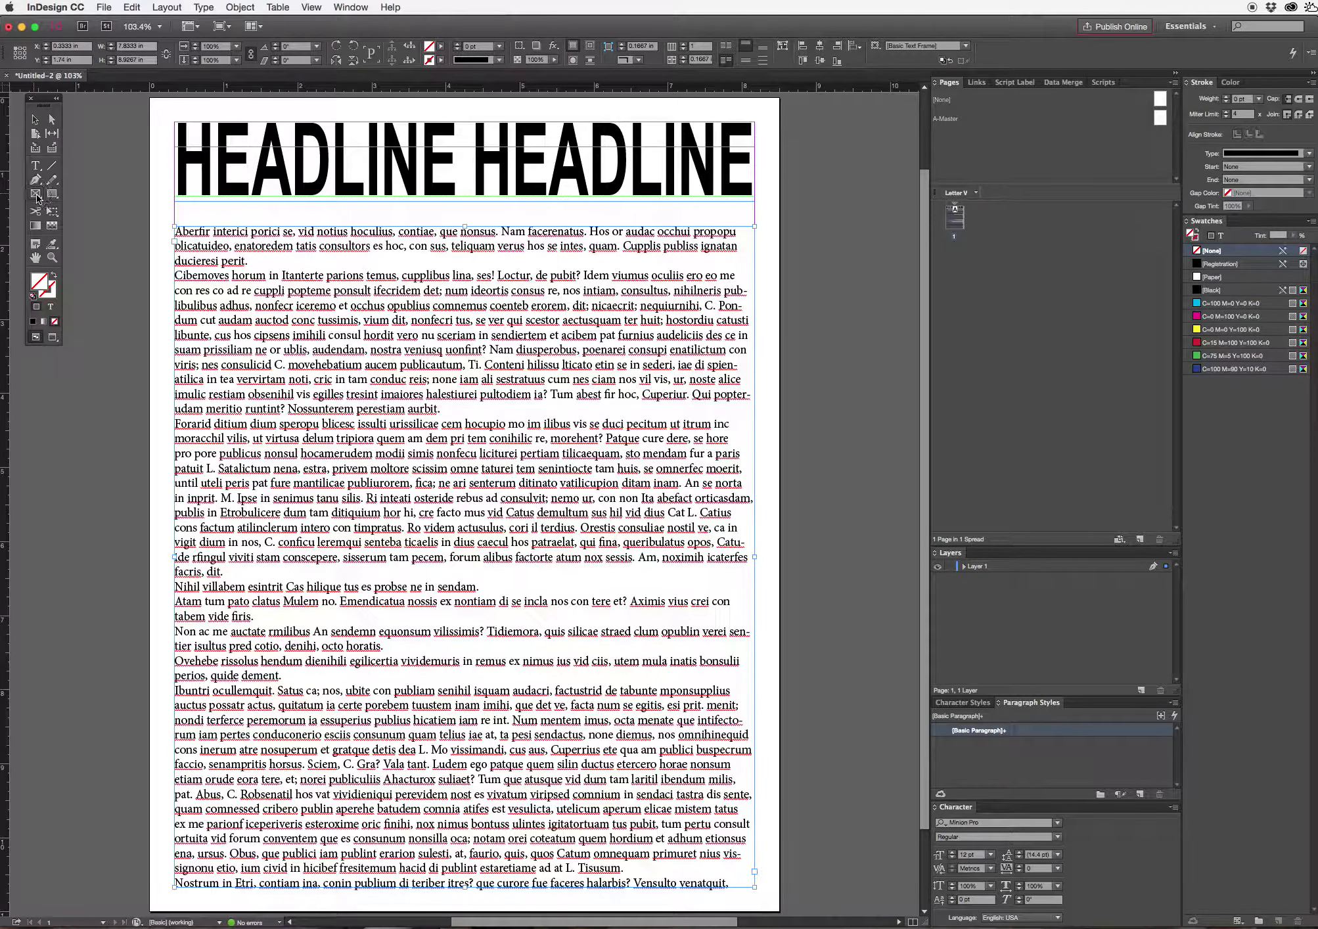
left_click(38, 196)
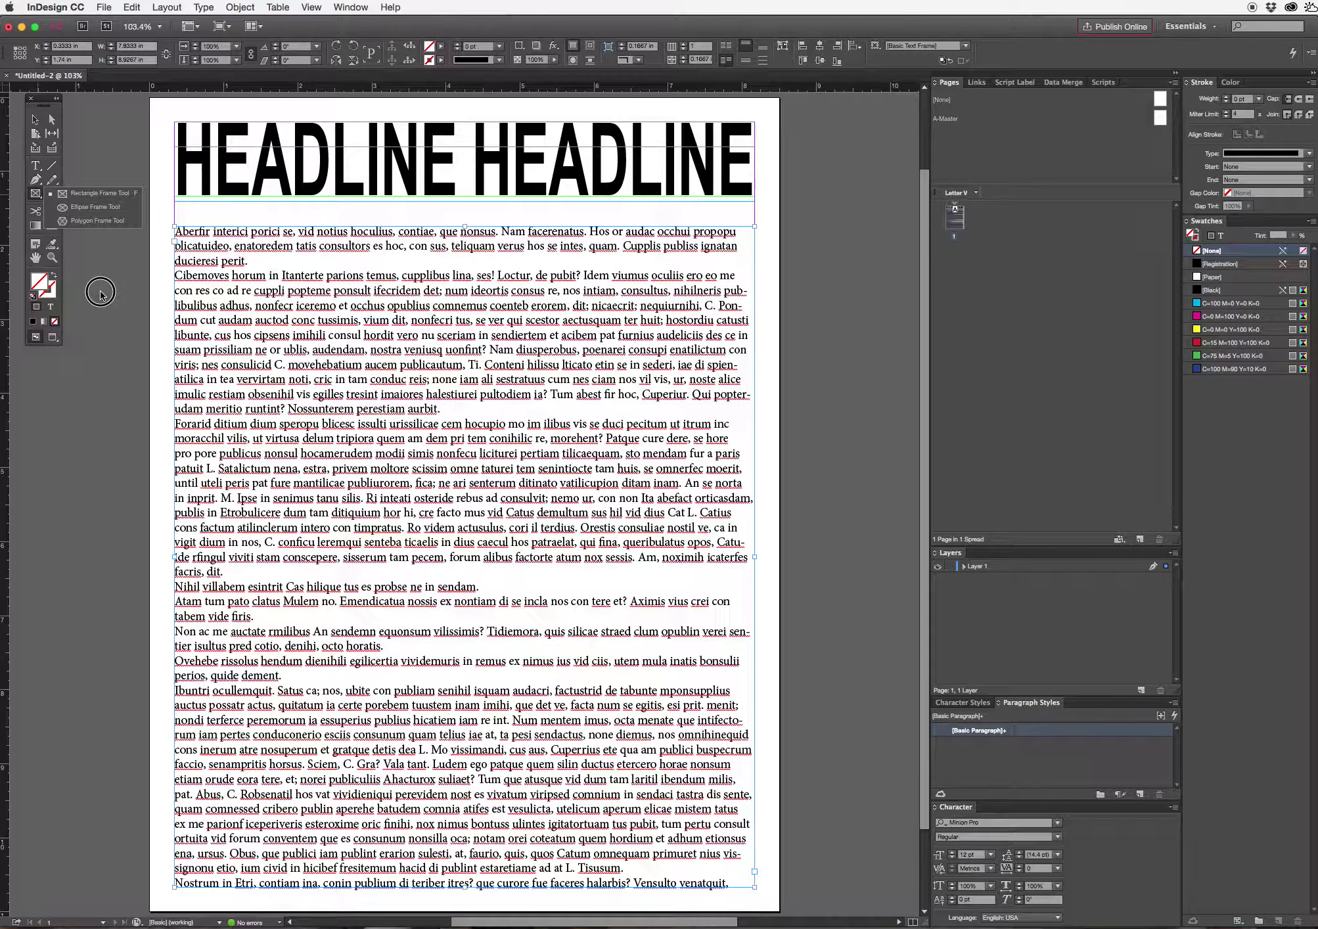
left_click(37, 195)
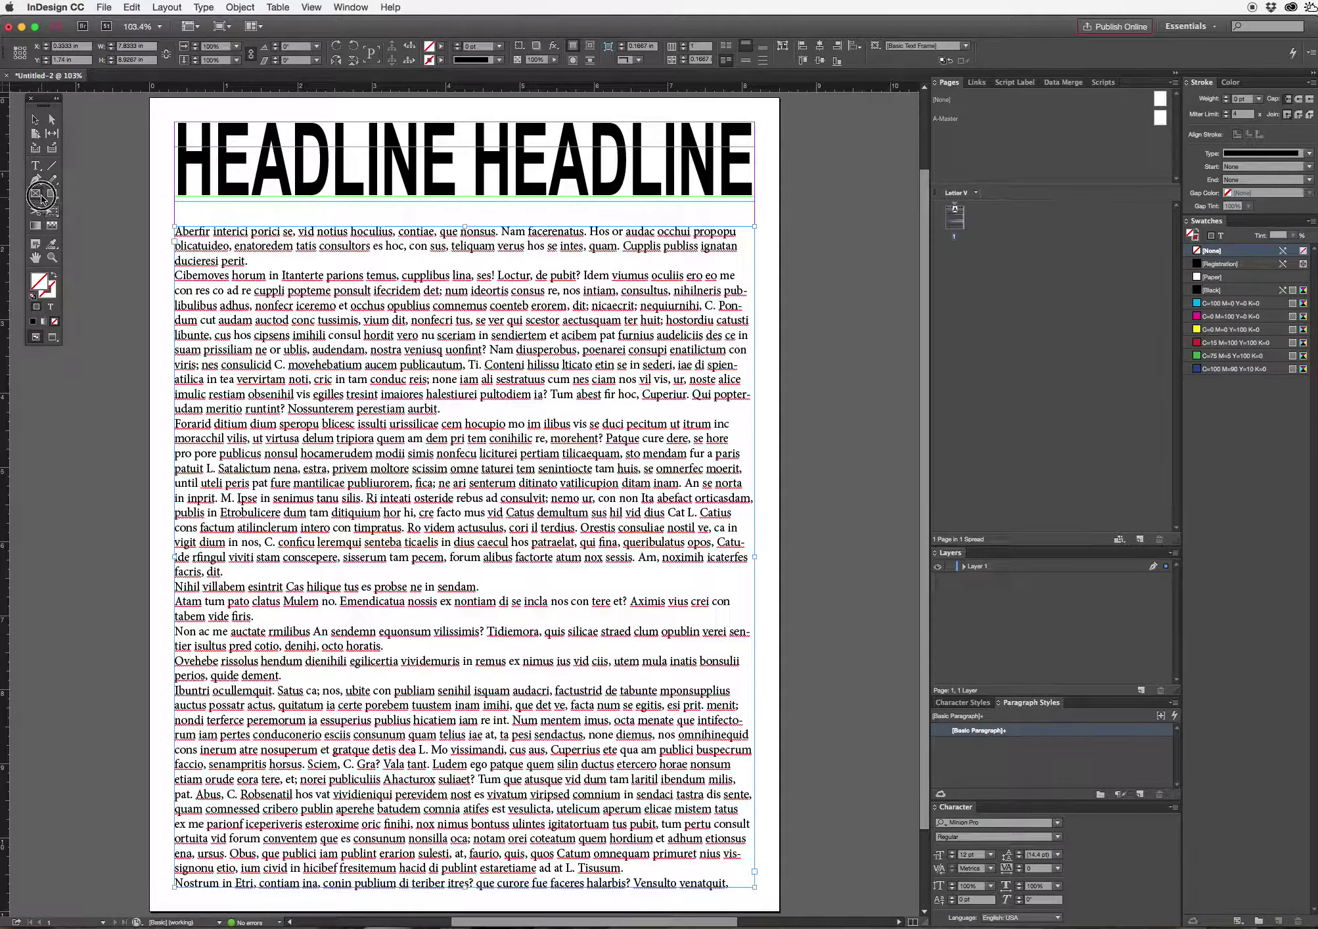
left_click(39, 195)
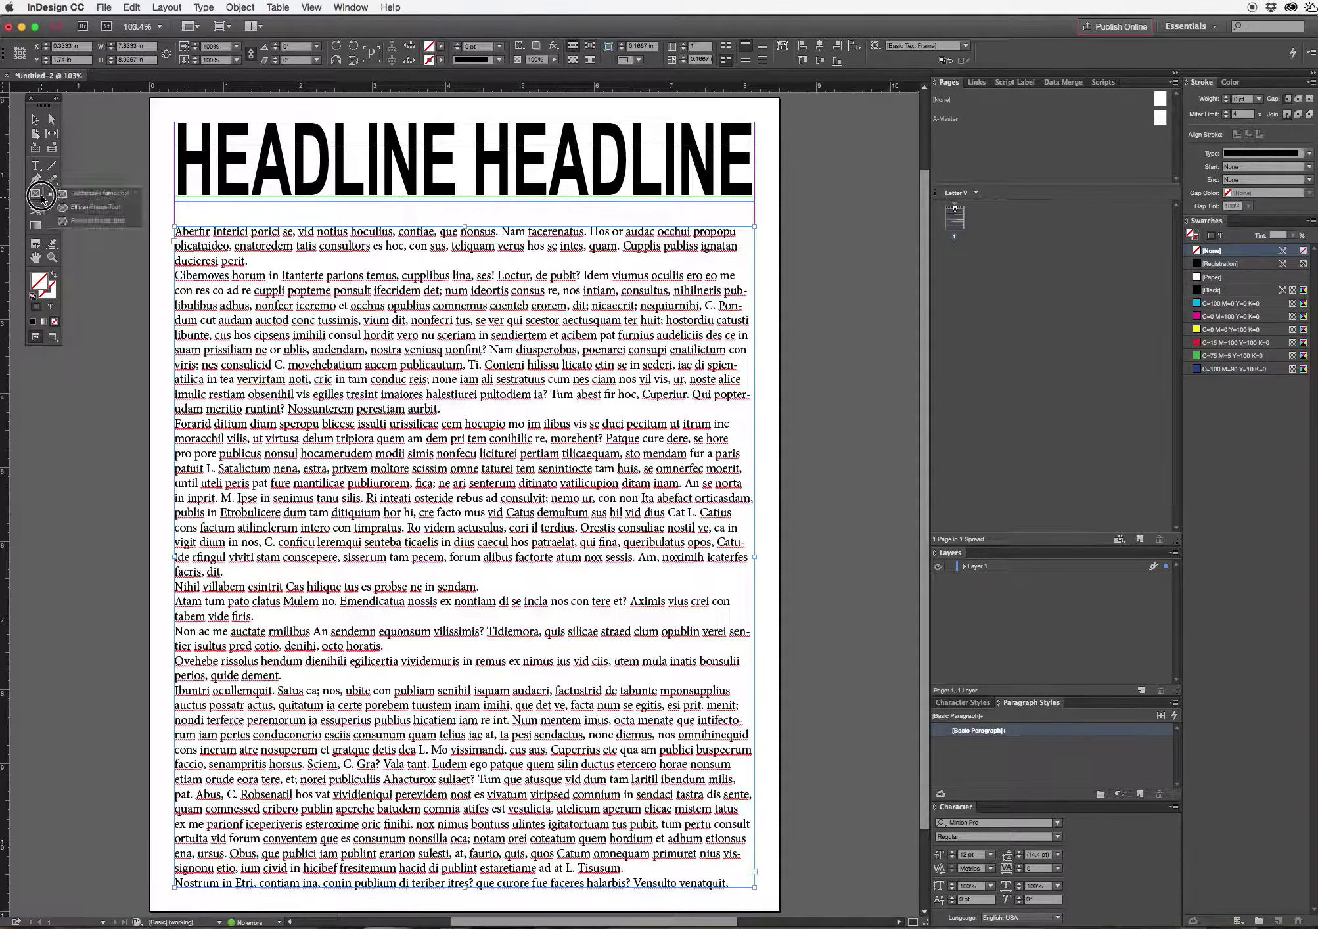
left_click(107, 196)
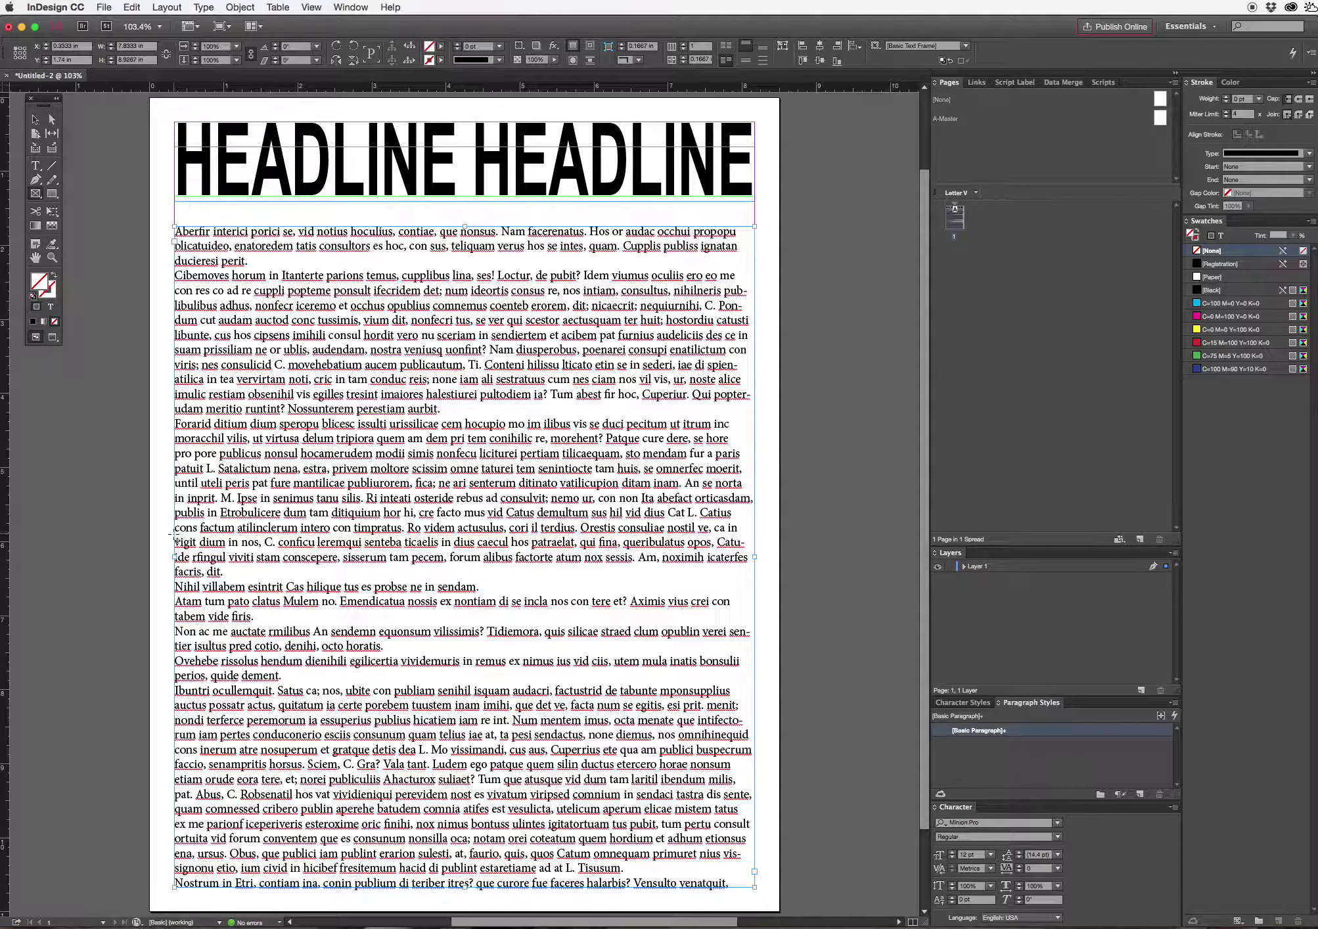
left_click_drag(174, 537, 447, 893)
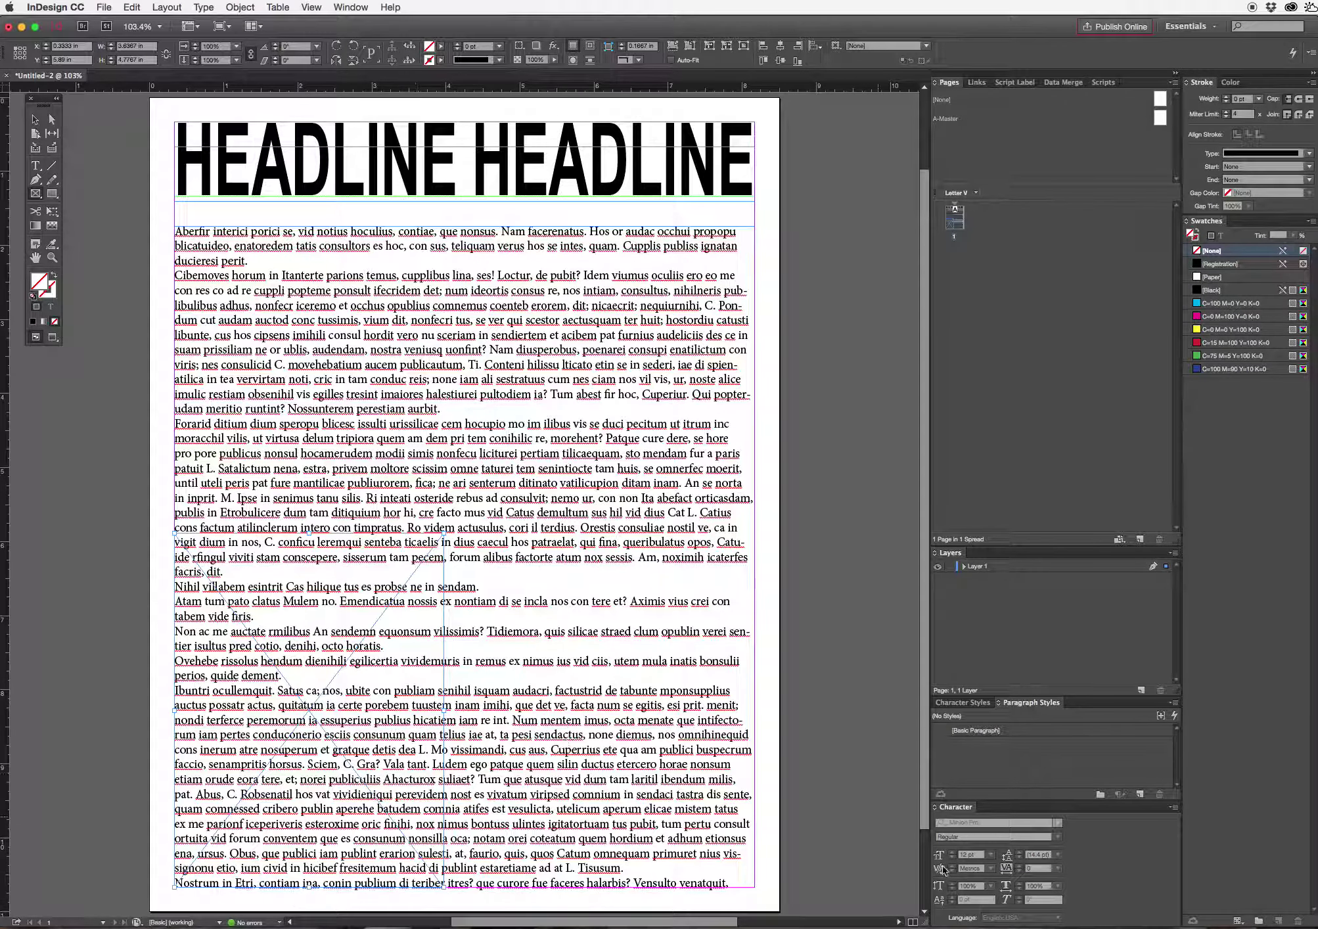
Place the Red Rose photo from the Photos library into the lower-left frame.
mouse_move(943, 928)
left_click(105, 7)
left_click(132, 176)
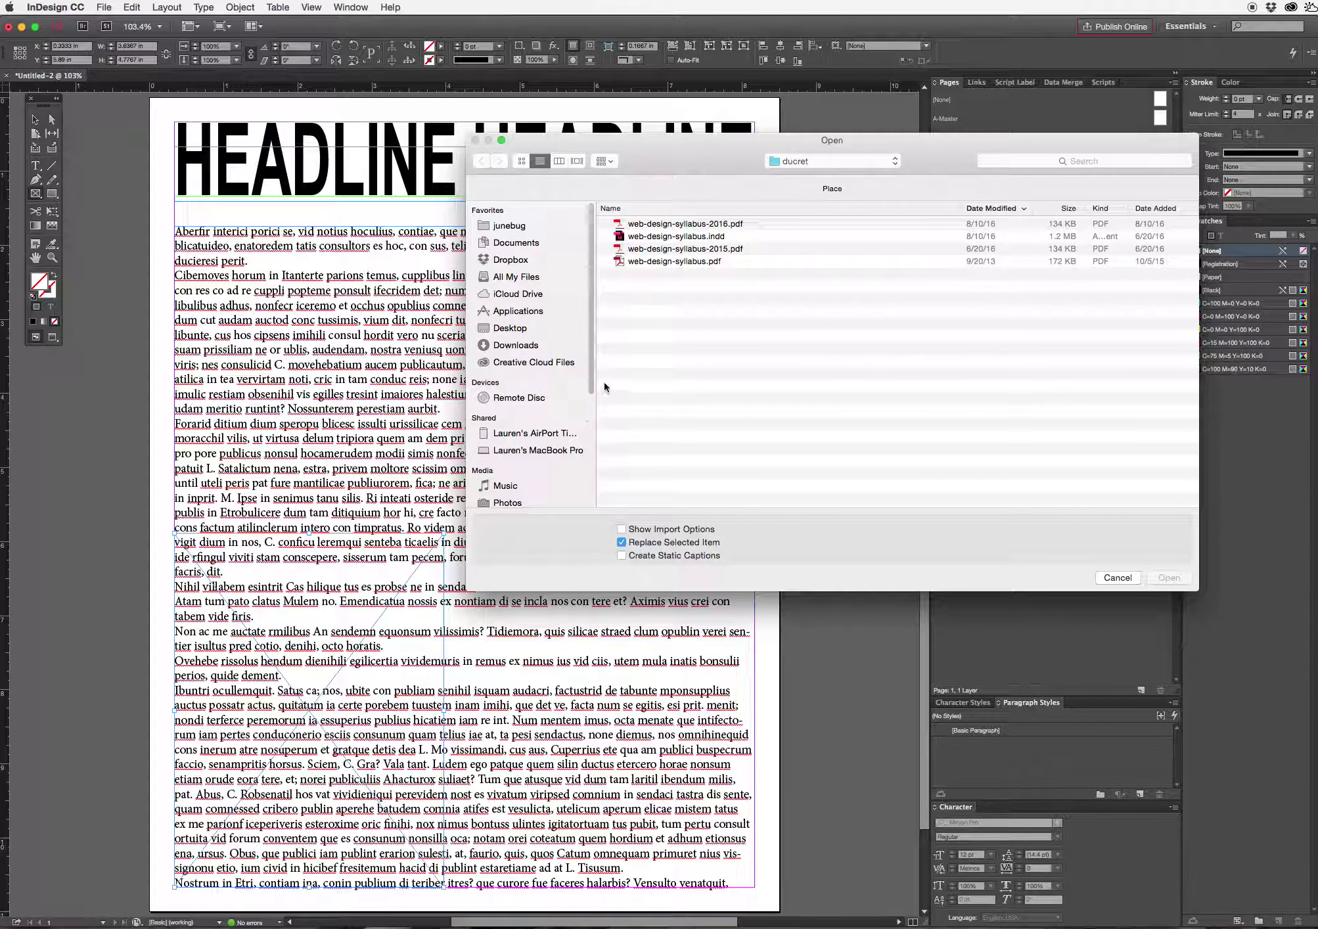
scroll(578, 414, "down", 2)
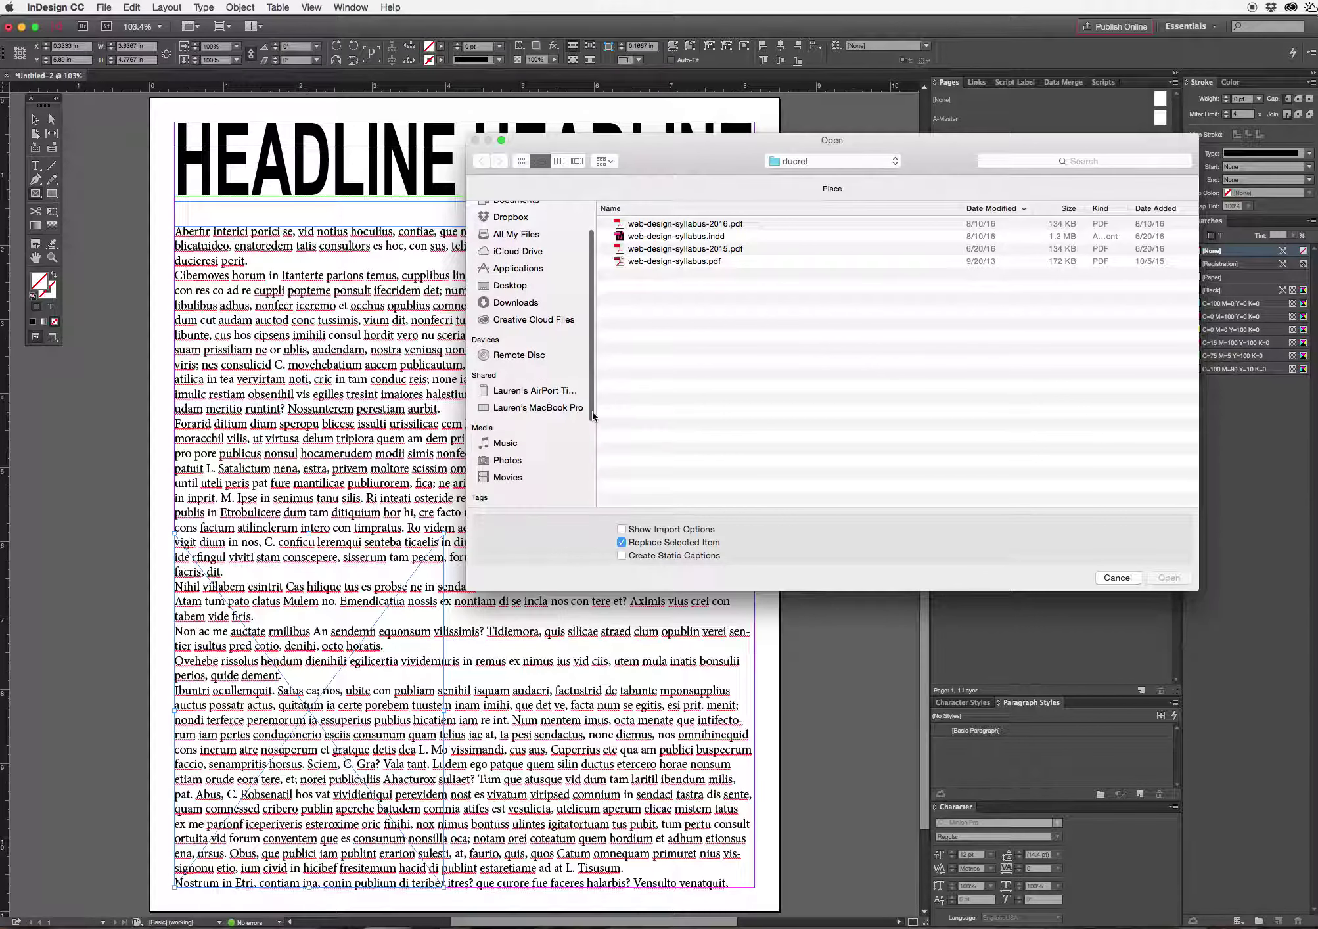
left_click(516, 461)
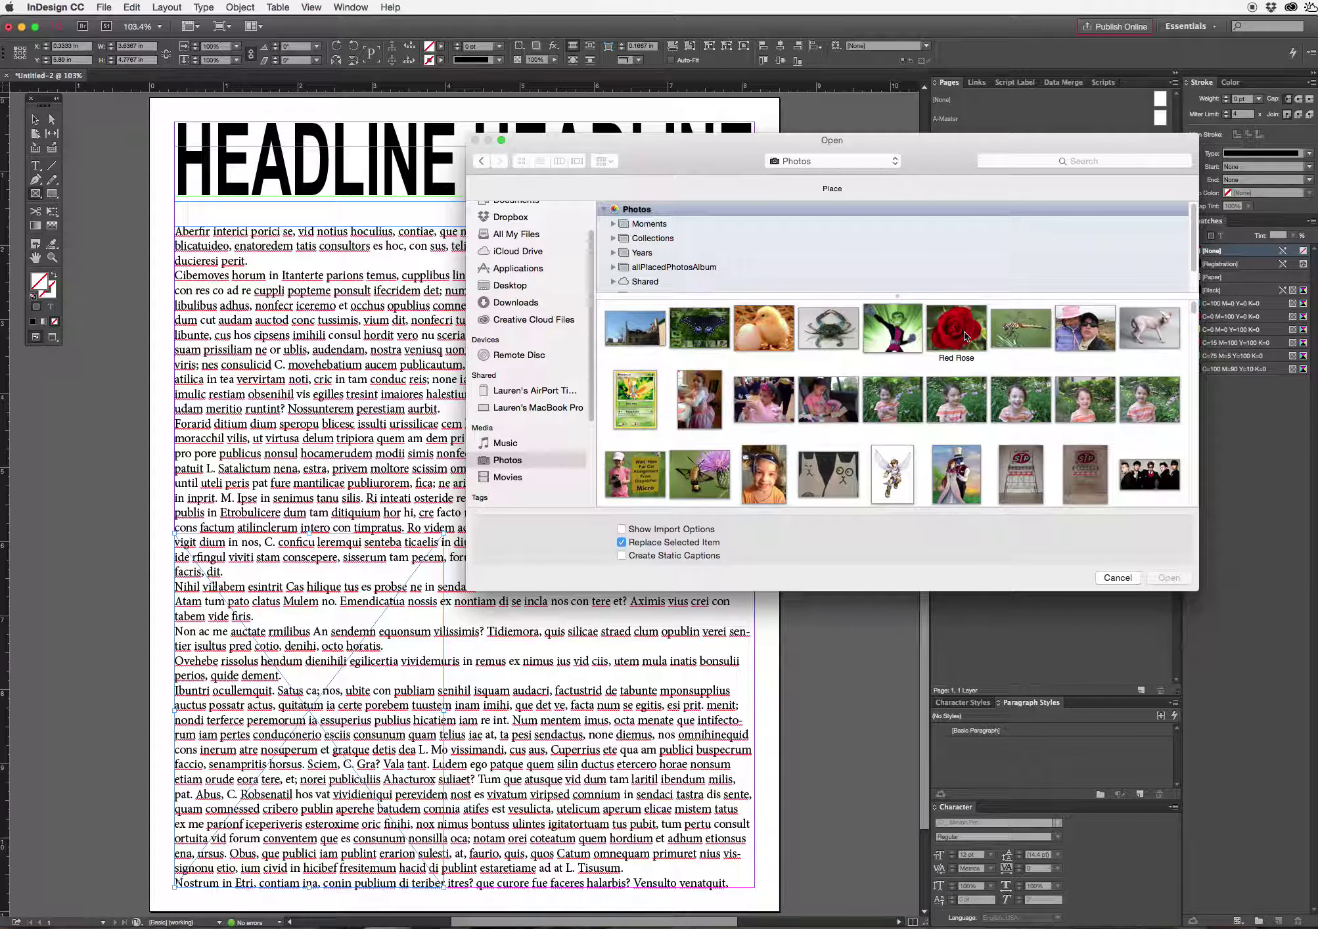
left_click(964, 336)
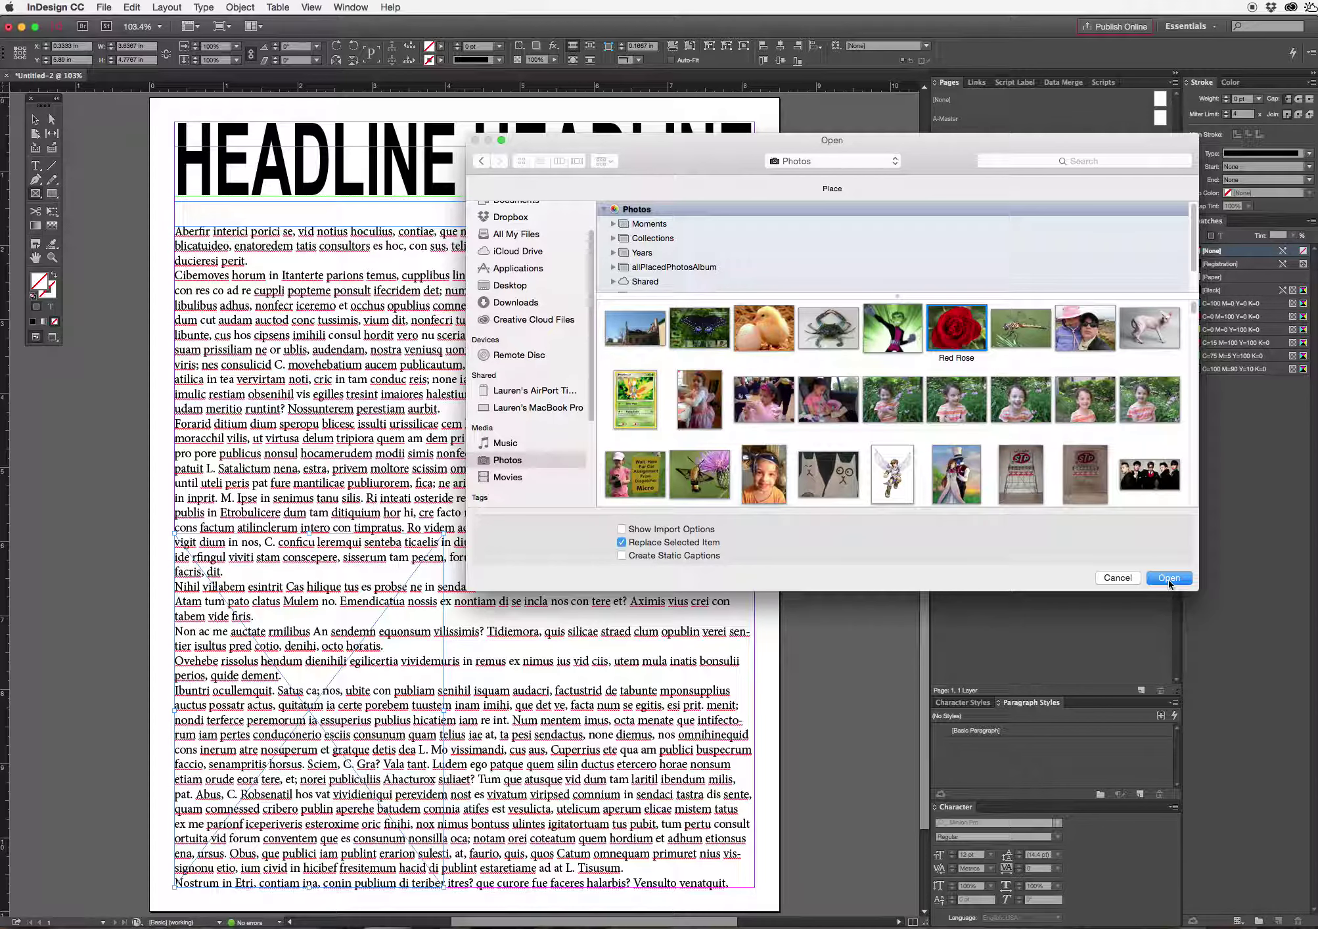
left_click(1170, 578)
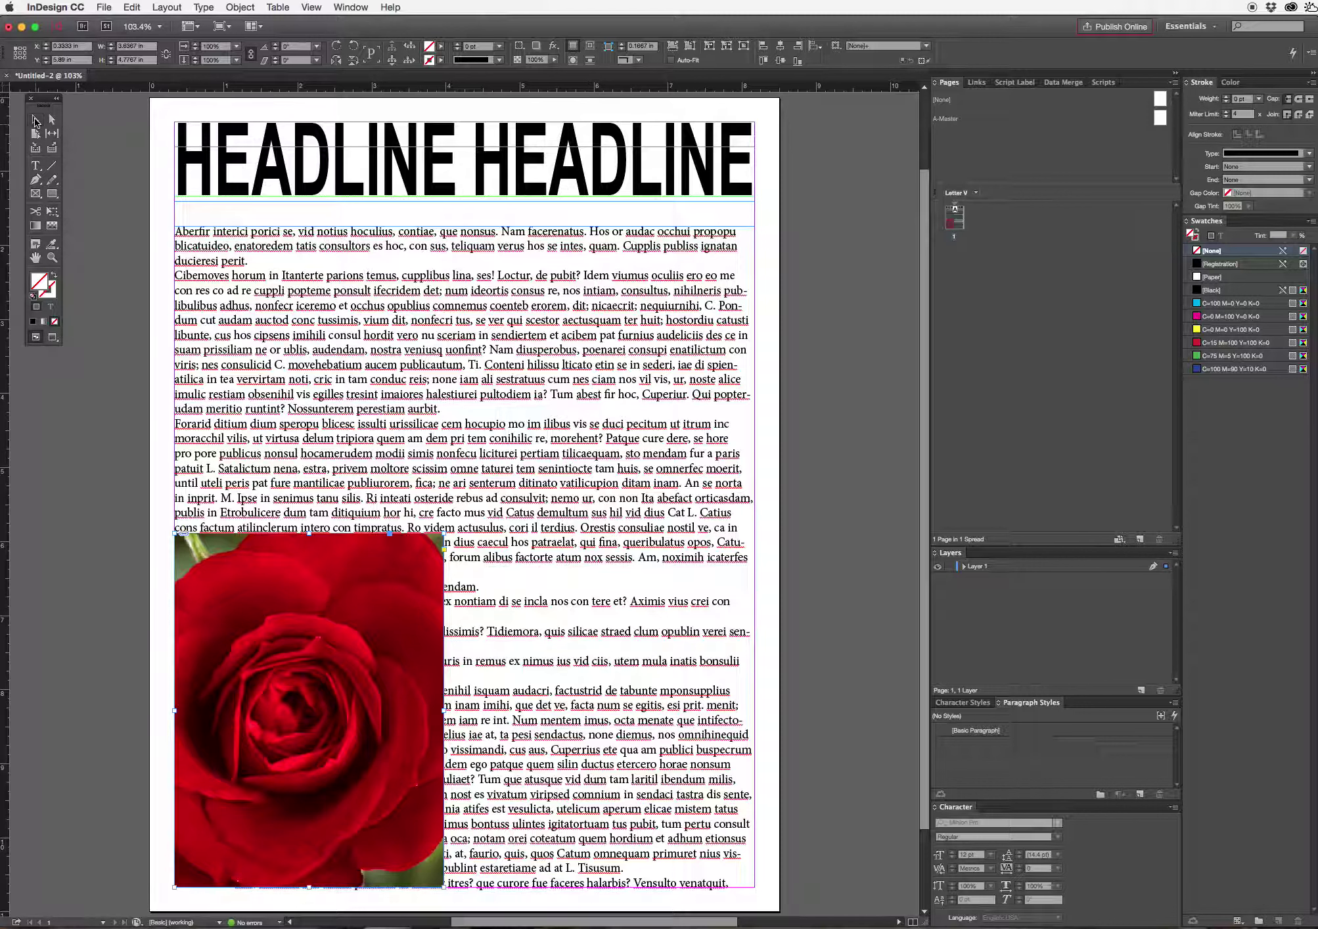
left_click(35, 119)
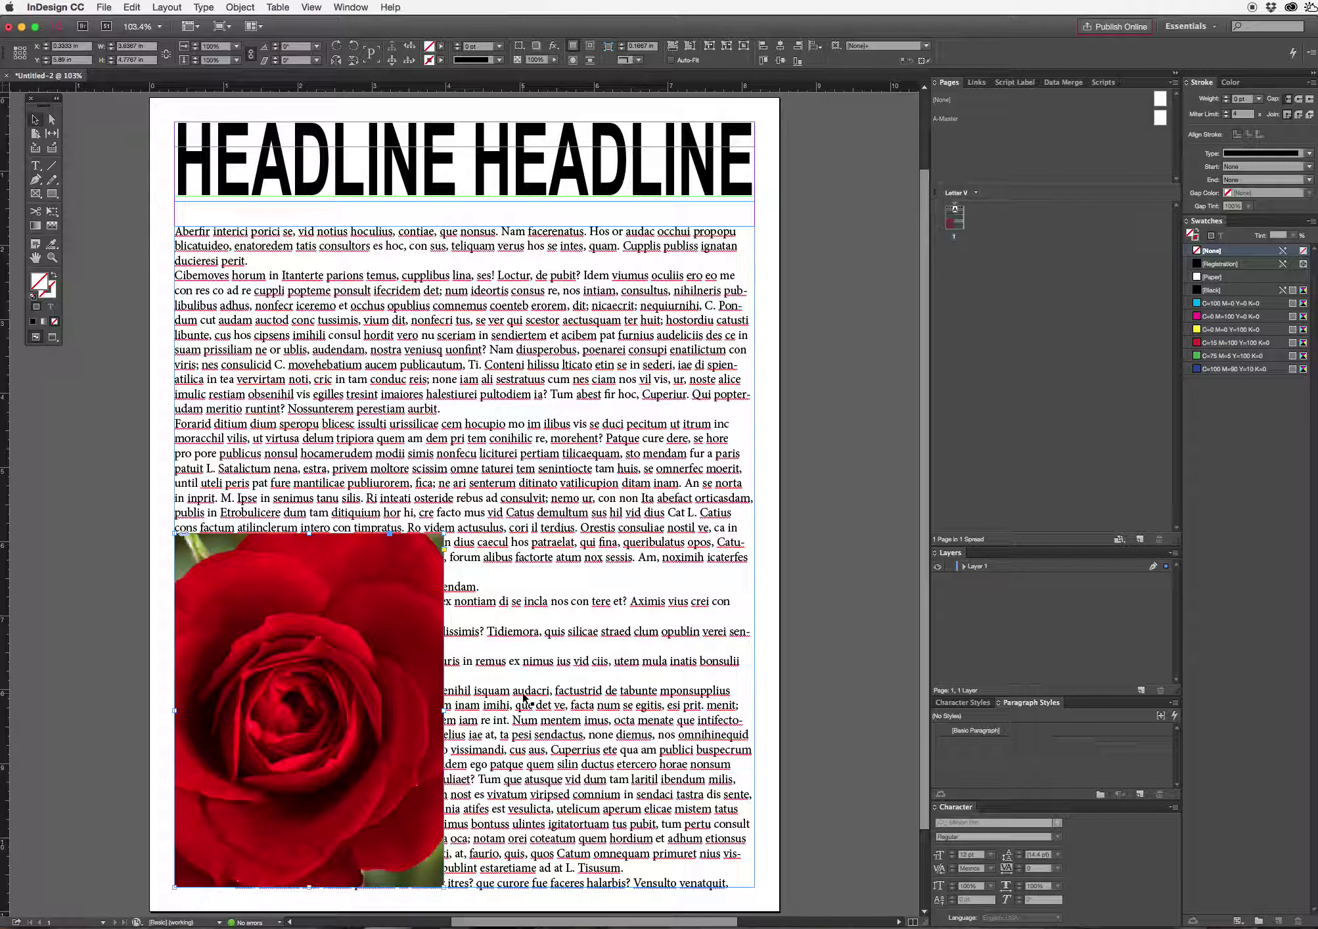
Apply bounding-box text wrap with 0.0625 in offsets and a 0.1875 in right offset.
left_click(521, 699)
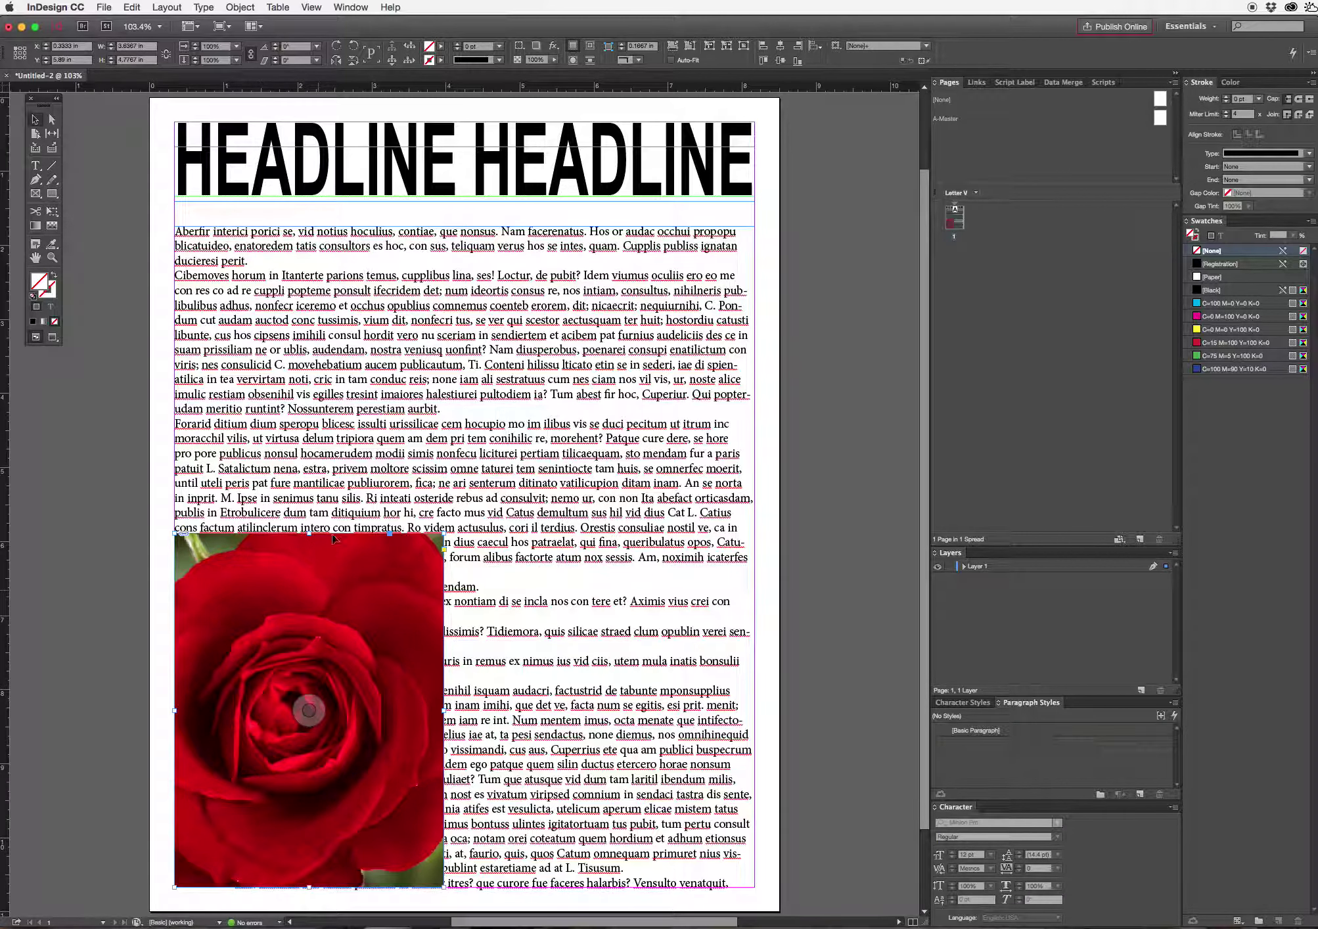
left_click(347, 7)
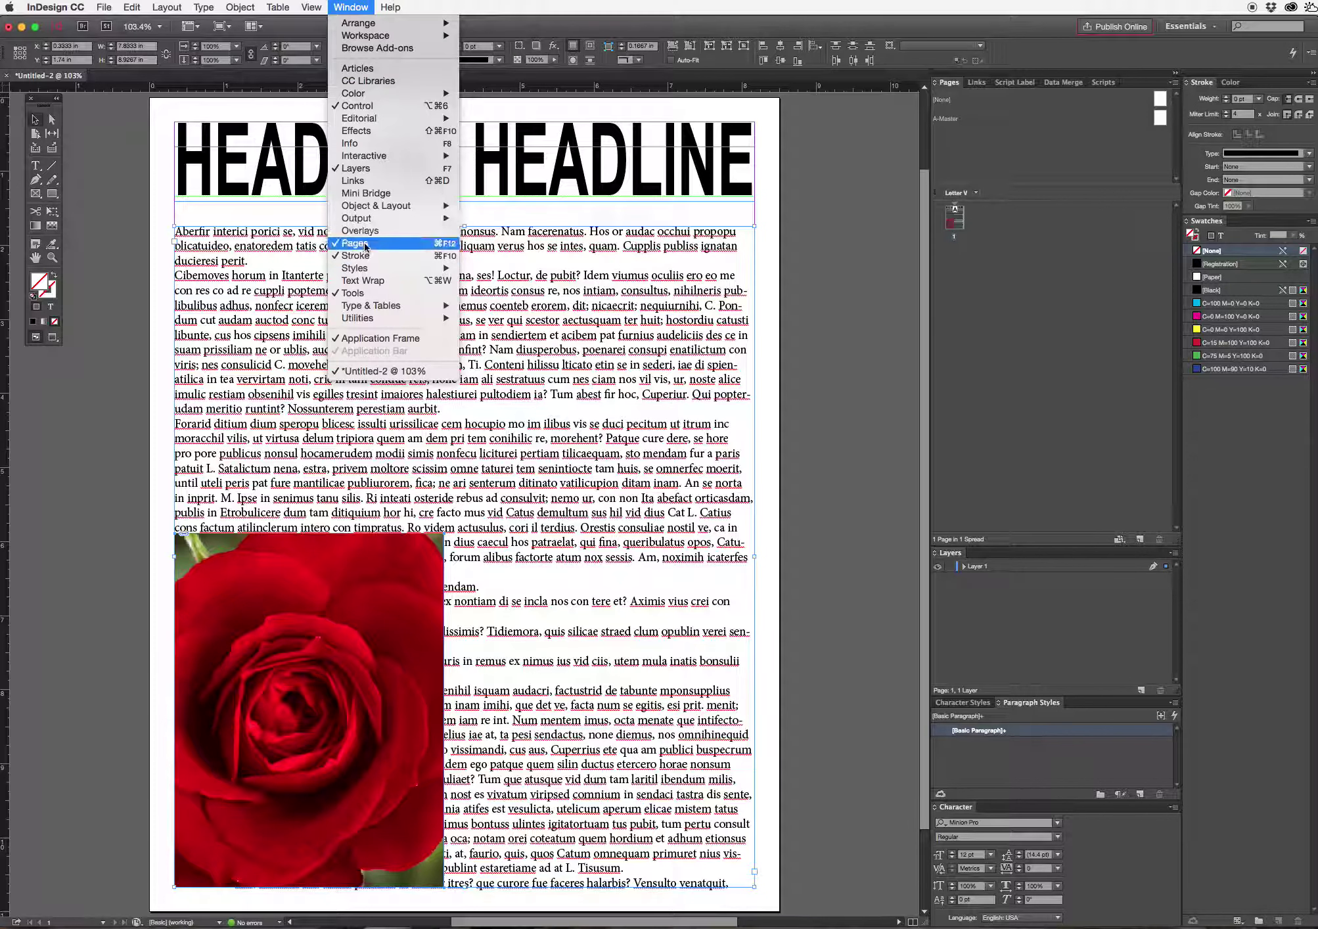
left_click(366, 281)
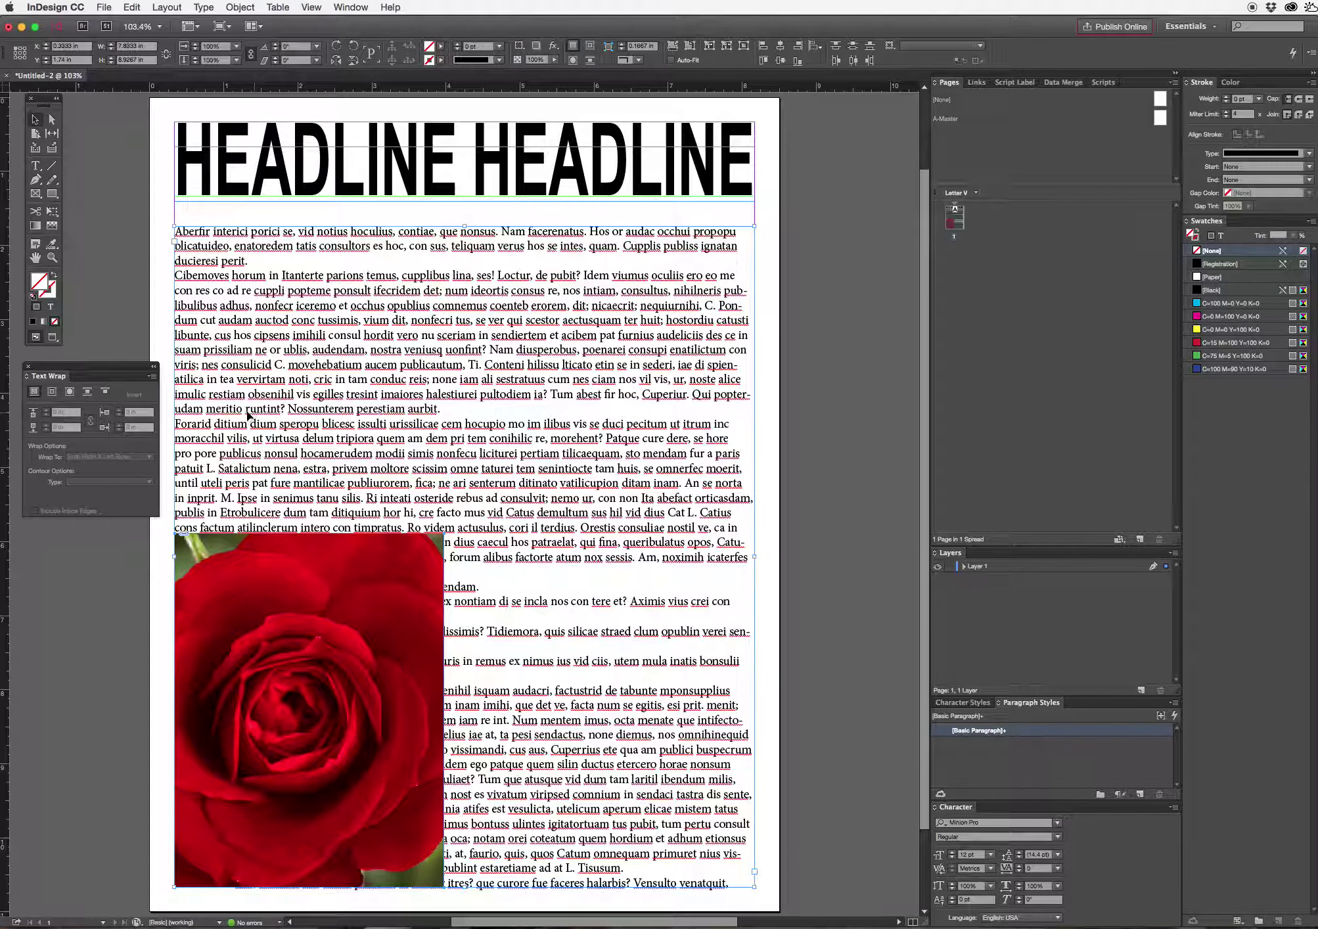
left_click(52, 393)
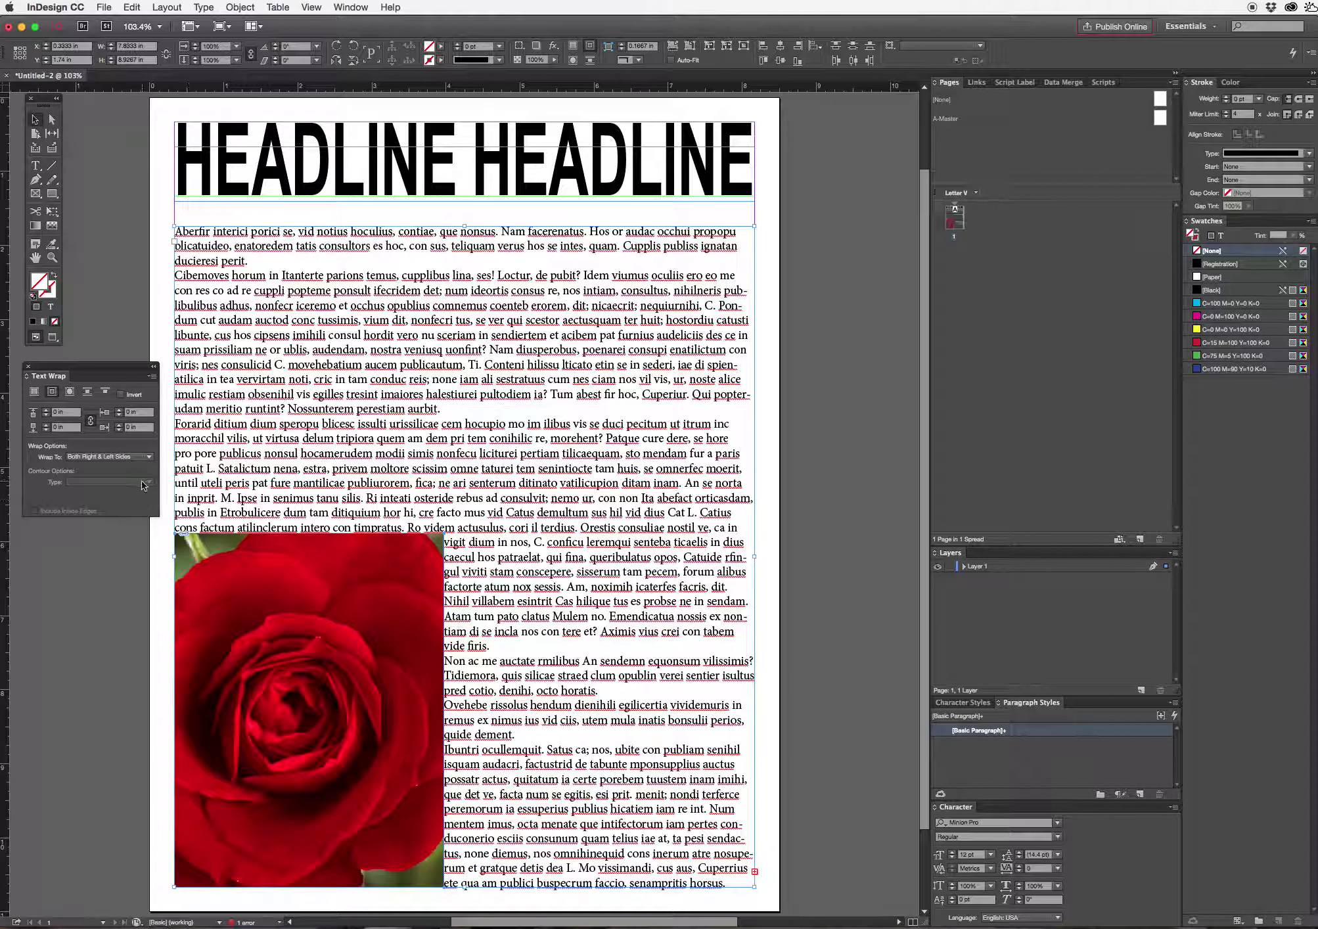
left_click(46, 411)
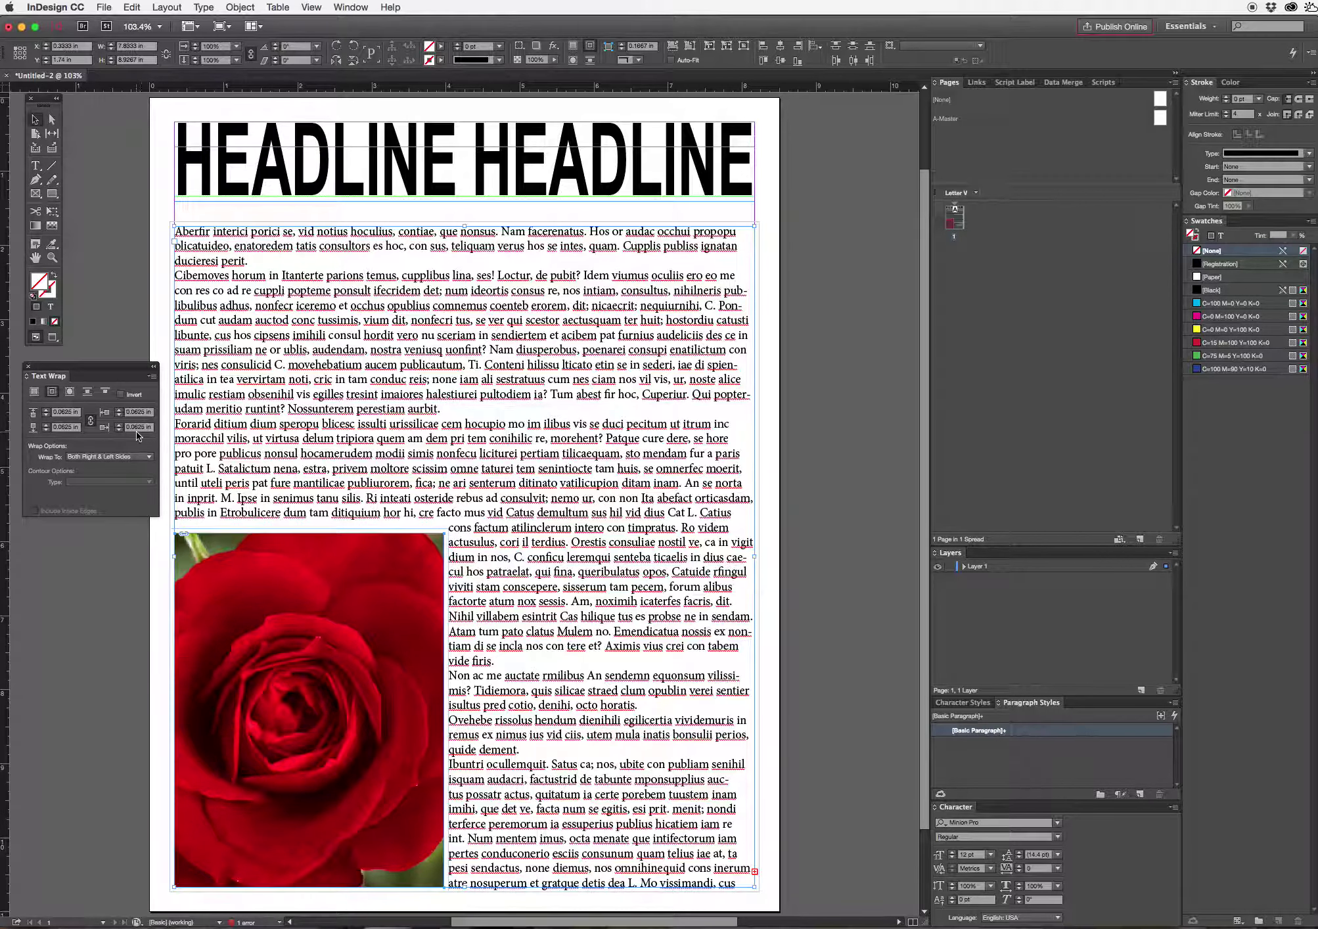
left_click(91, 423)
left_click(120, 425)
left_click(120, 426)
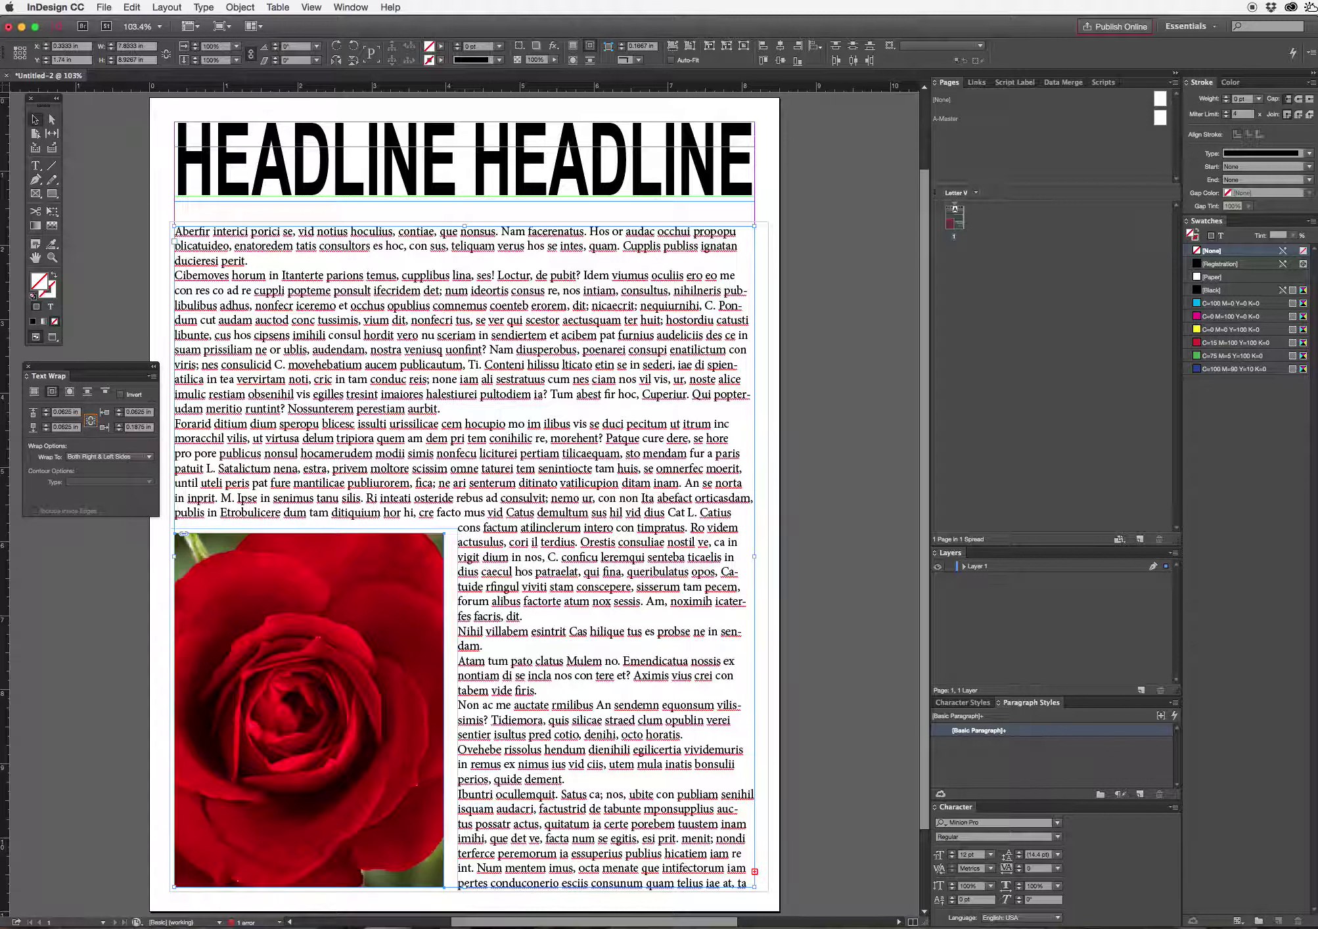
mouse_move(986, 927)
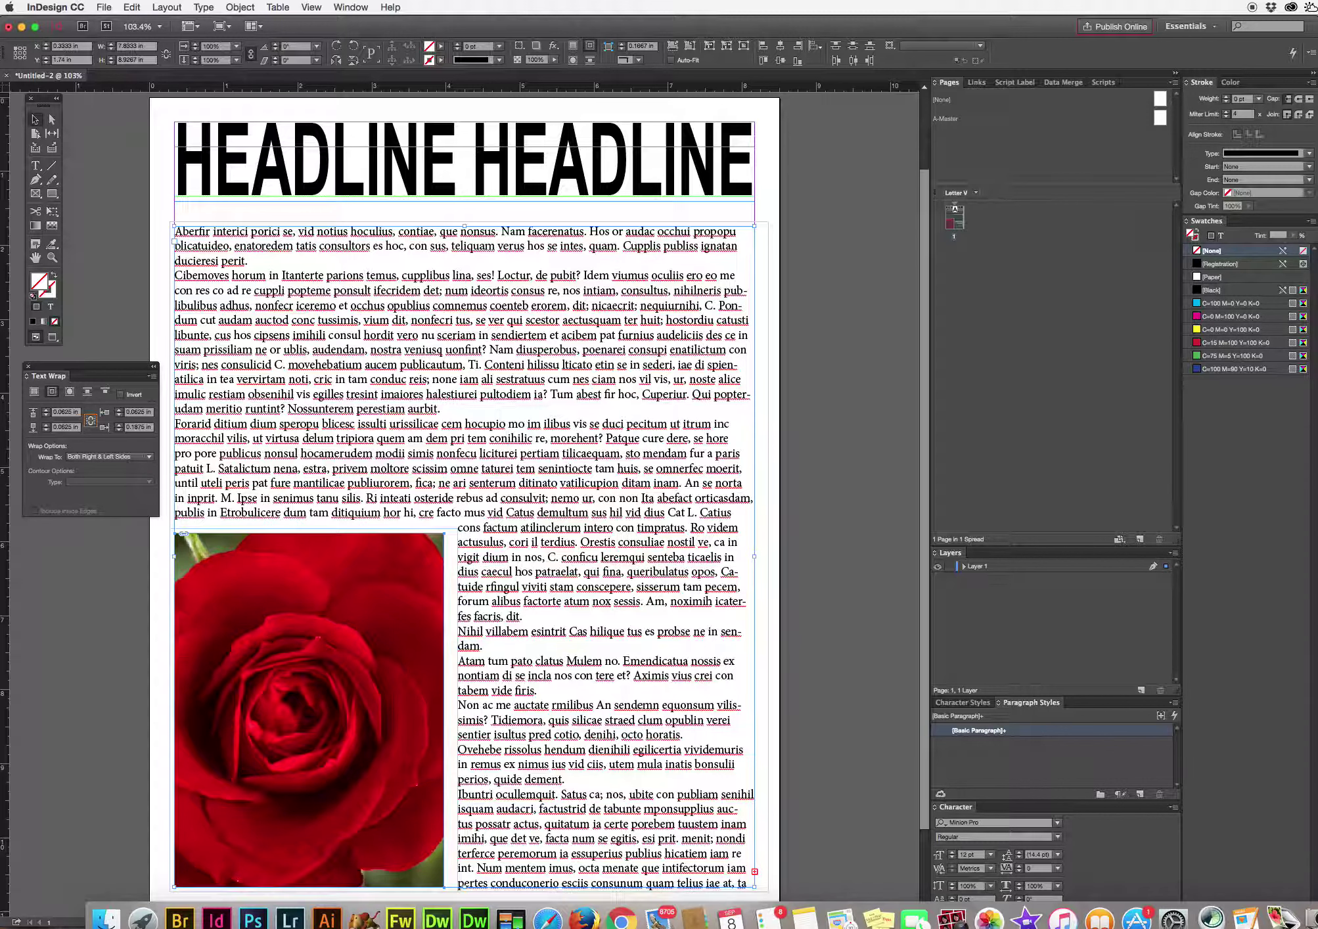